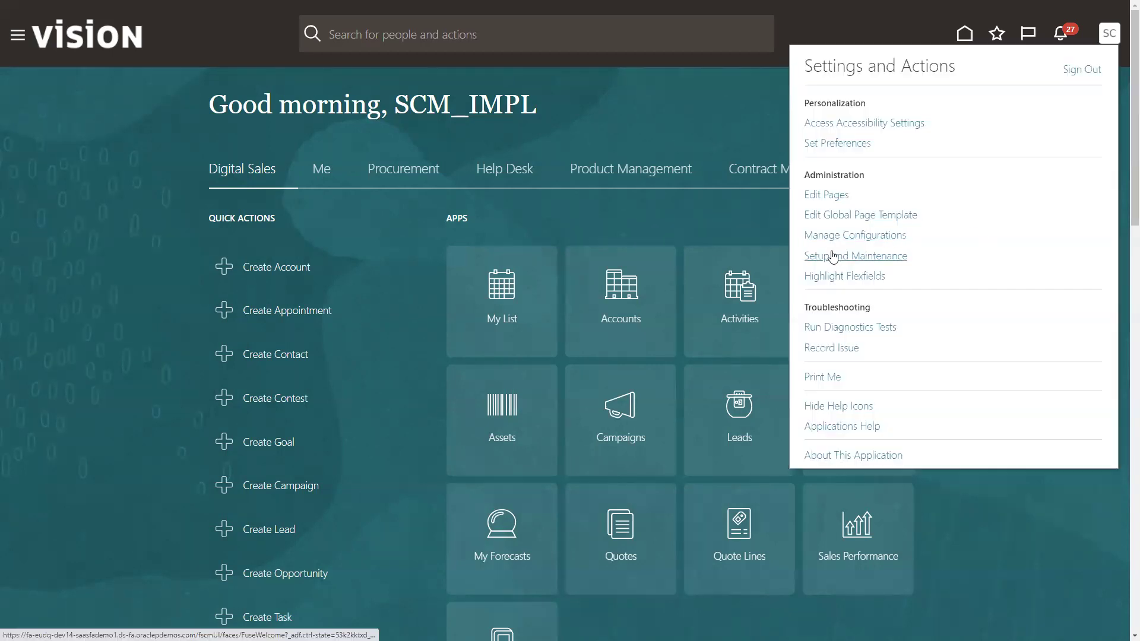
# In Setup and Maintenance, search the setup tasks for 'Manage Units of measure'.
pyautogui.click(833, 257)
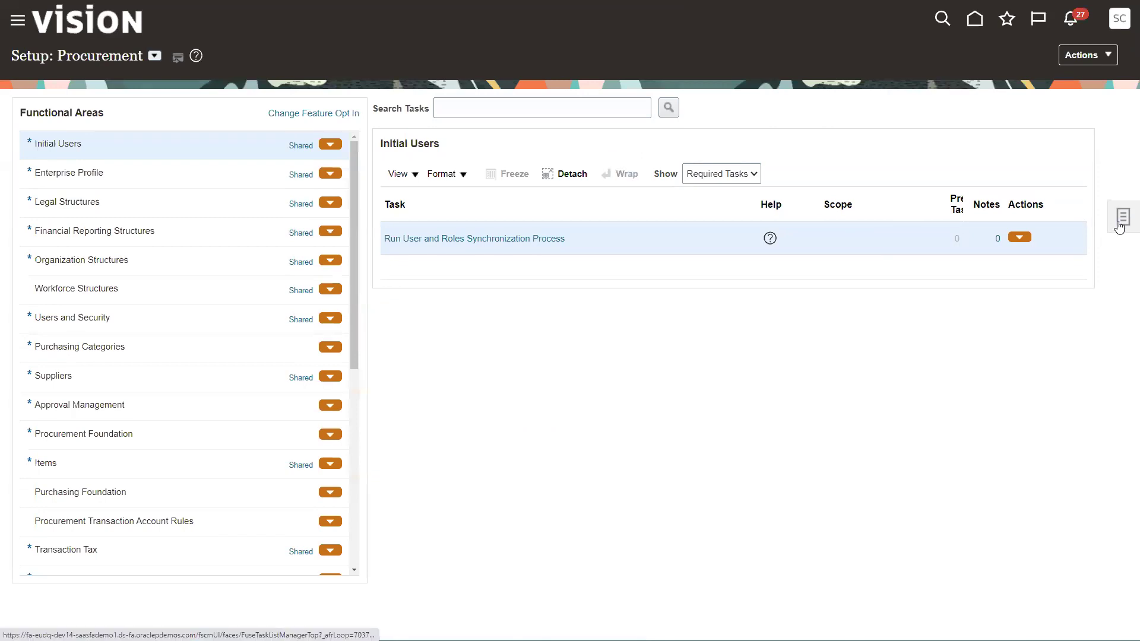
pyautogui.click(1120, 226)
pyautogui.click(985, 224)
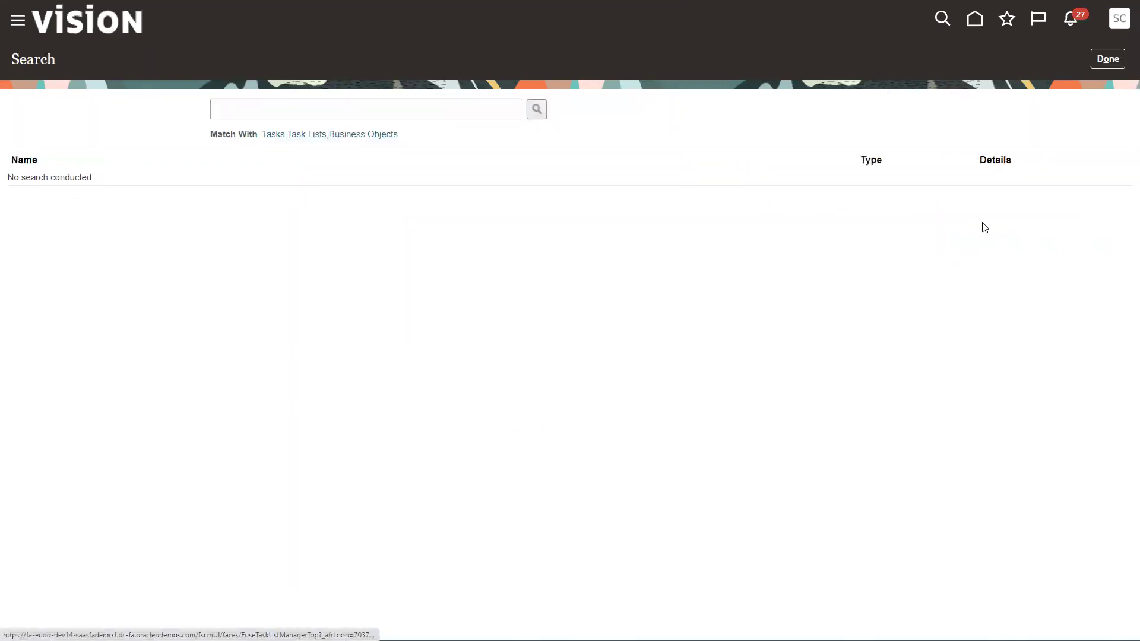
pyautogui.click(304, 114)
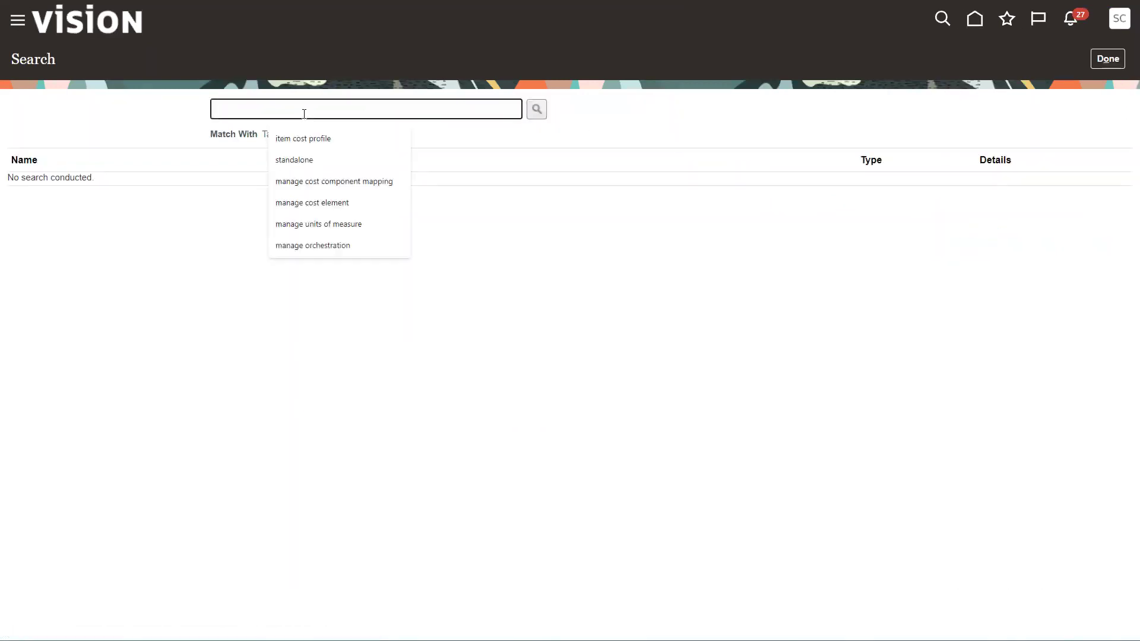
pyautogui.write('Manage ')
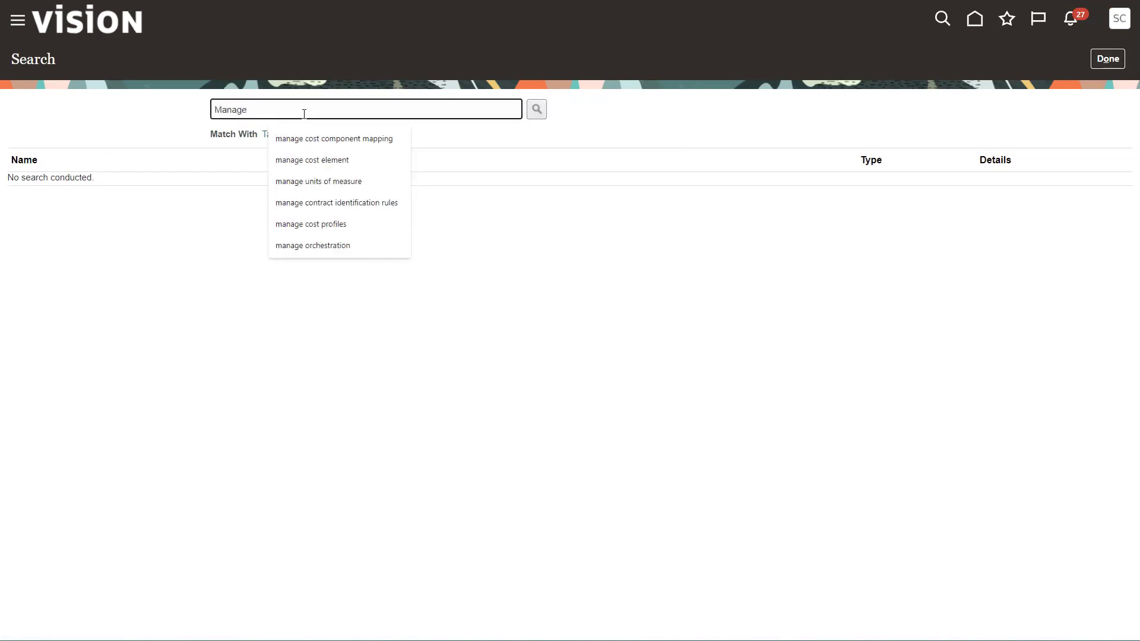
pyautogui.write('Units of ')
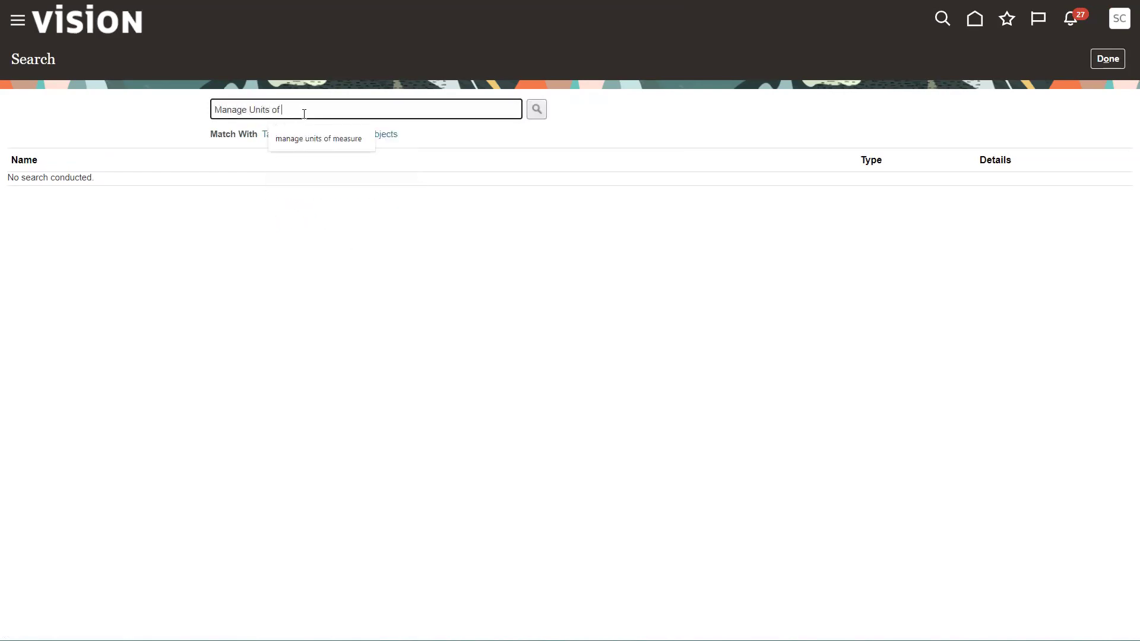
pyautogui.write('measure')
pyautogui.click(292, 140)
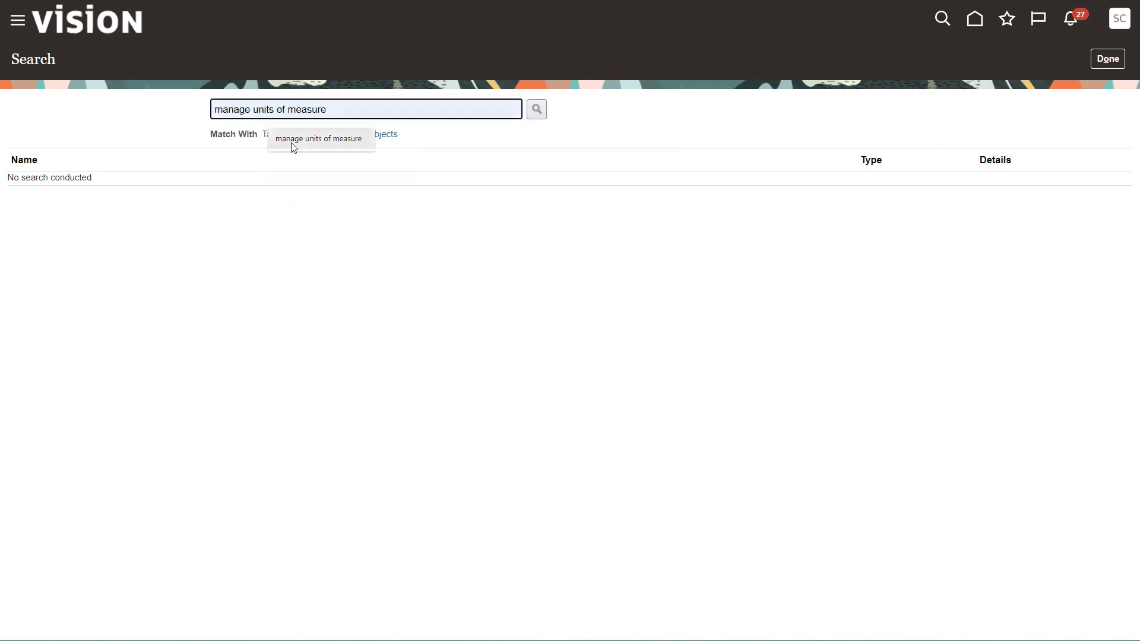
pyautogui.click(538, 110)
# Open Manage Units of Measure and list the units in the Time class.
pyautogui.click(66, 185)
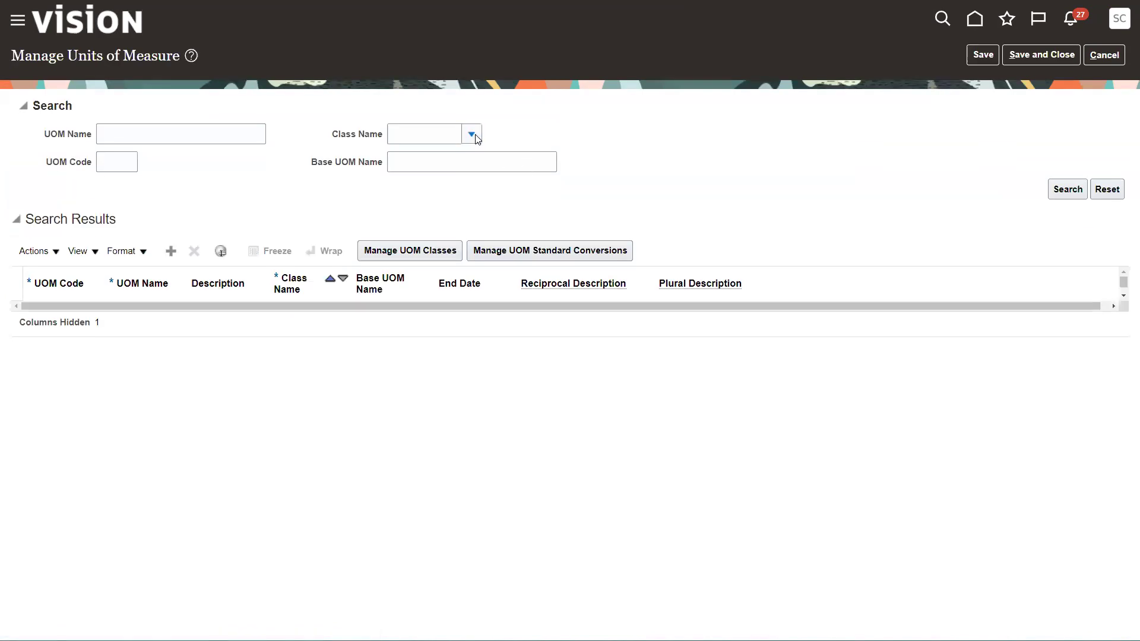
pyautogui.click(472, 134)
pyautogui.click(400, 161)
pyautogui.click(1068, 189)
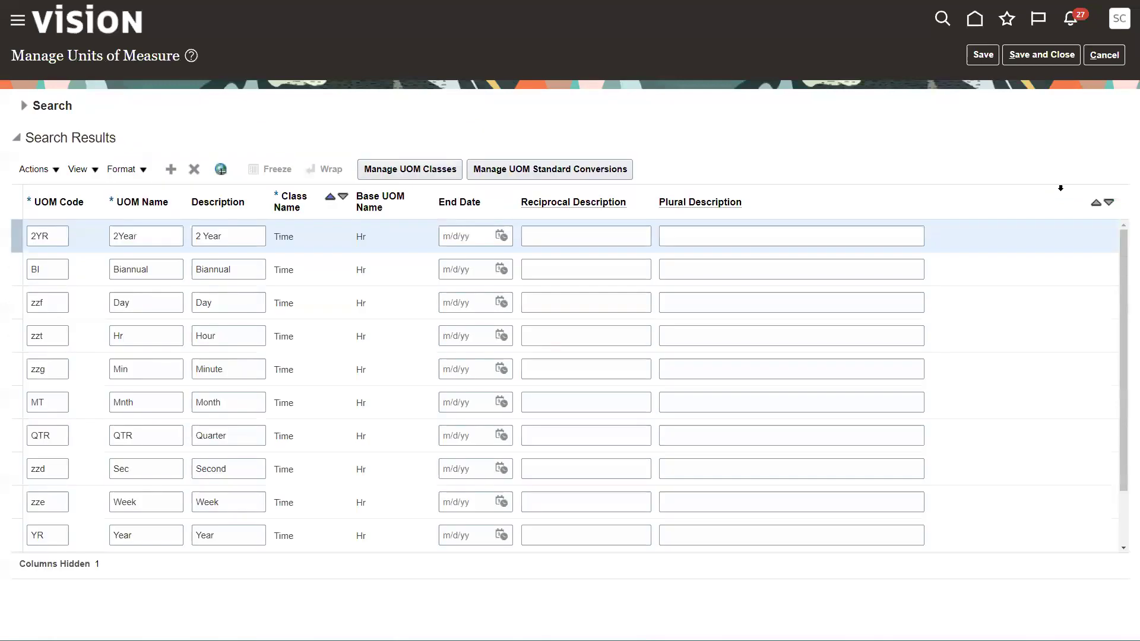
# Review the existing 2YR, Biannual and Year unit codes, then add a blank unit row.
pyautogui.click(52, 238)
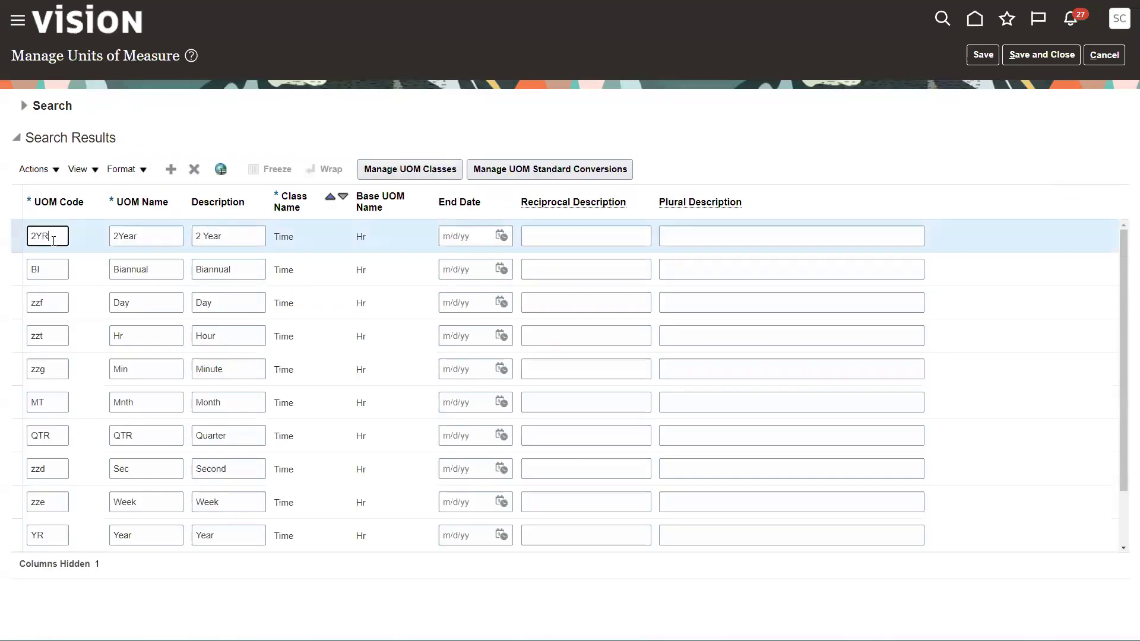
pyautogui.click(52, 268)
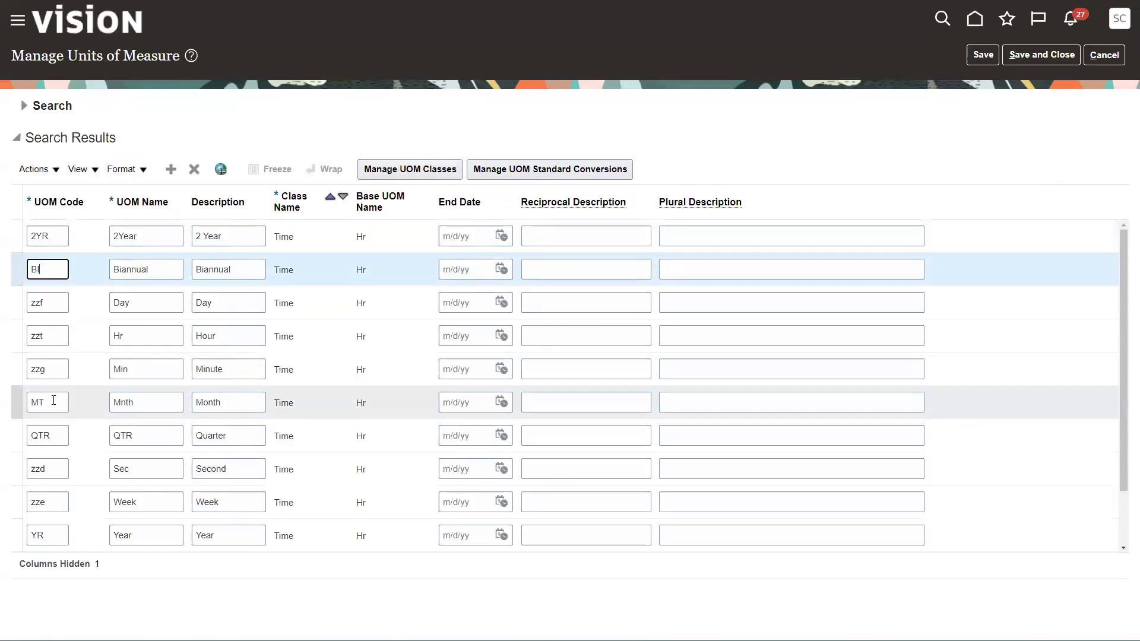
pyautogui.click(56, 437)
pyautogui.click(53, 535)
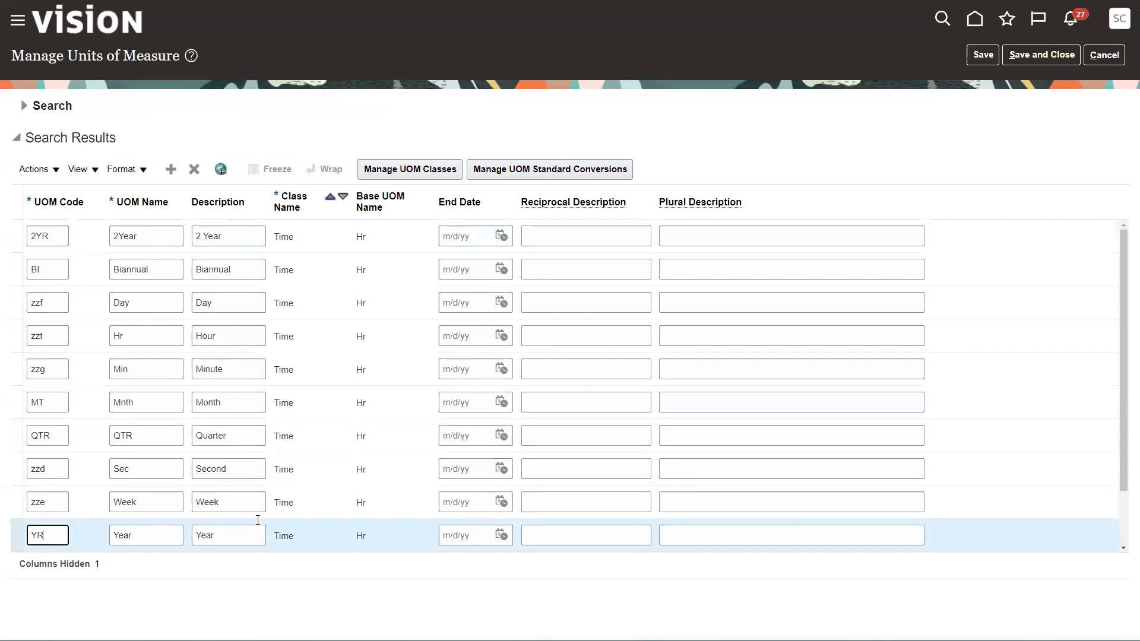
pyautogui.click(171, 170)
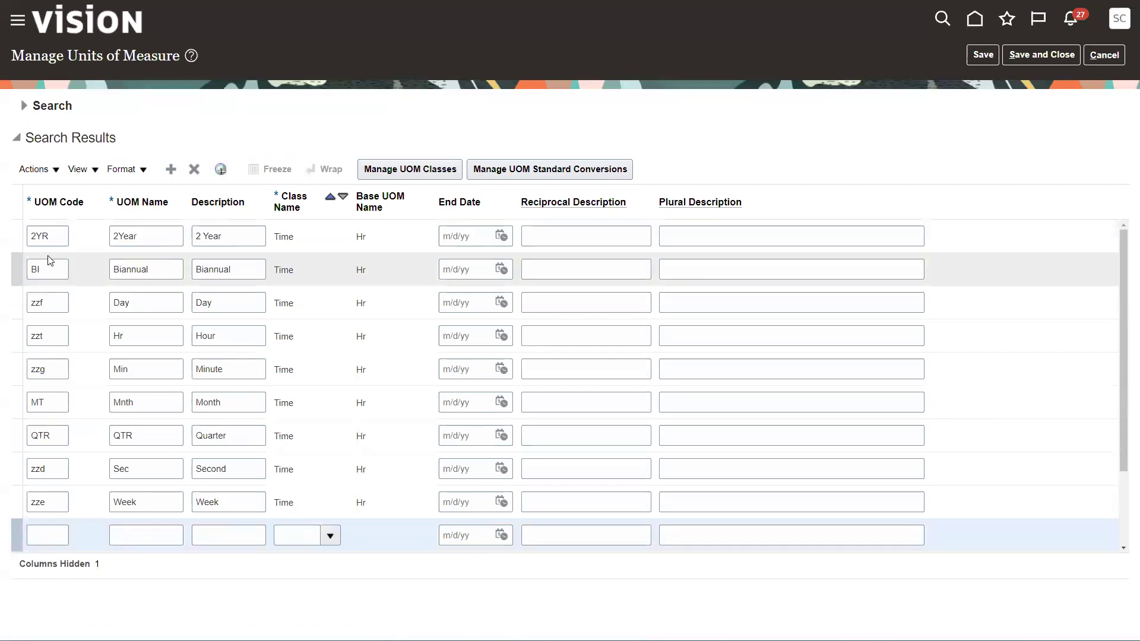
# Create unit code 5YR, named 5Year with description '5 Years', in the Time class, and save it.
pyautogui.click(43, 532)
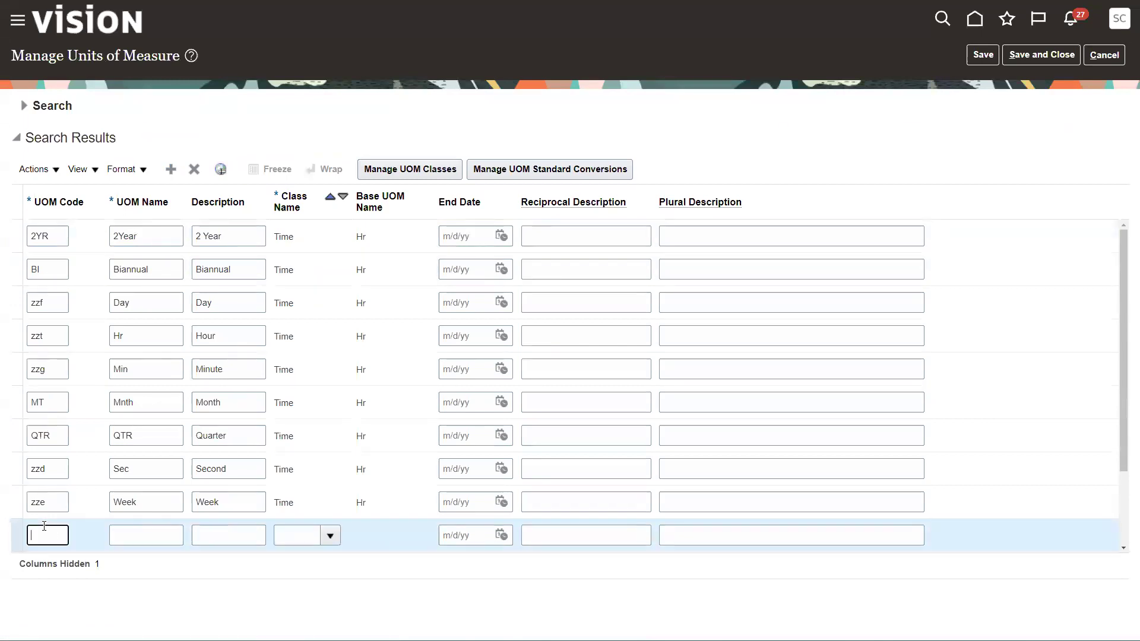
pyautogui.write('5YR')
pyautogui.press('Tab')
pyautogui.write('5Yea')
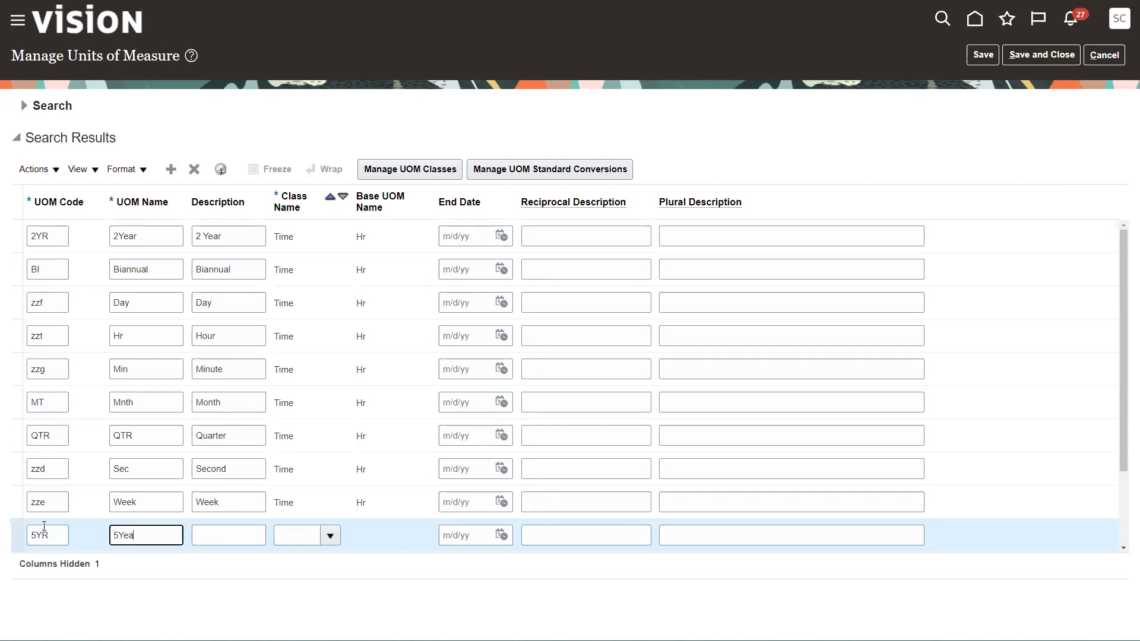
pyautogui.write('r')
pyautogui.press('Tab')
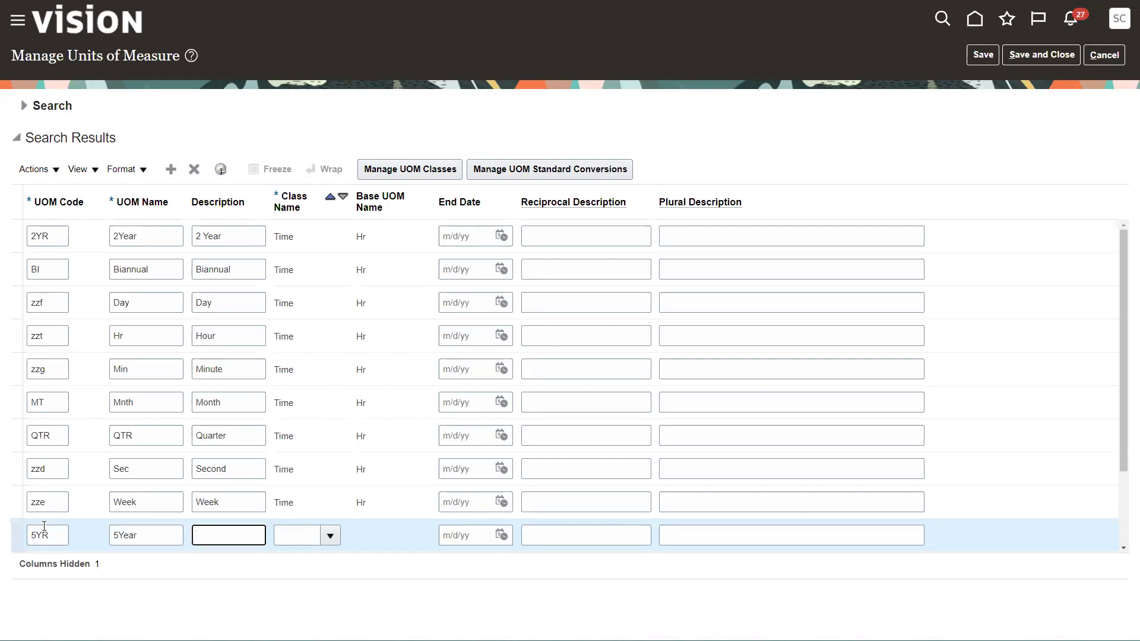
pyautogui.write('5 Years')
pyautogui.press('Tab')
pyautogui.write('T')
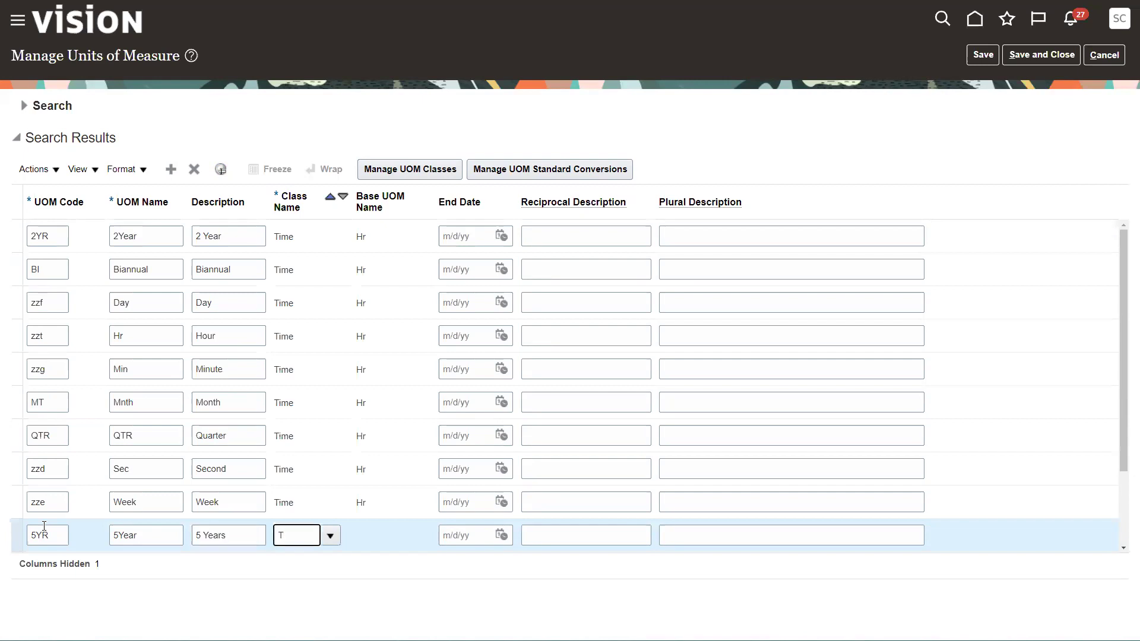
pyautogui.press('Tab')
pyautogui.click(485, 396)
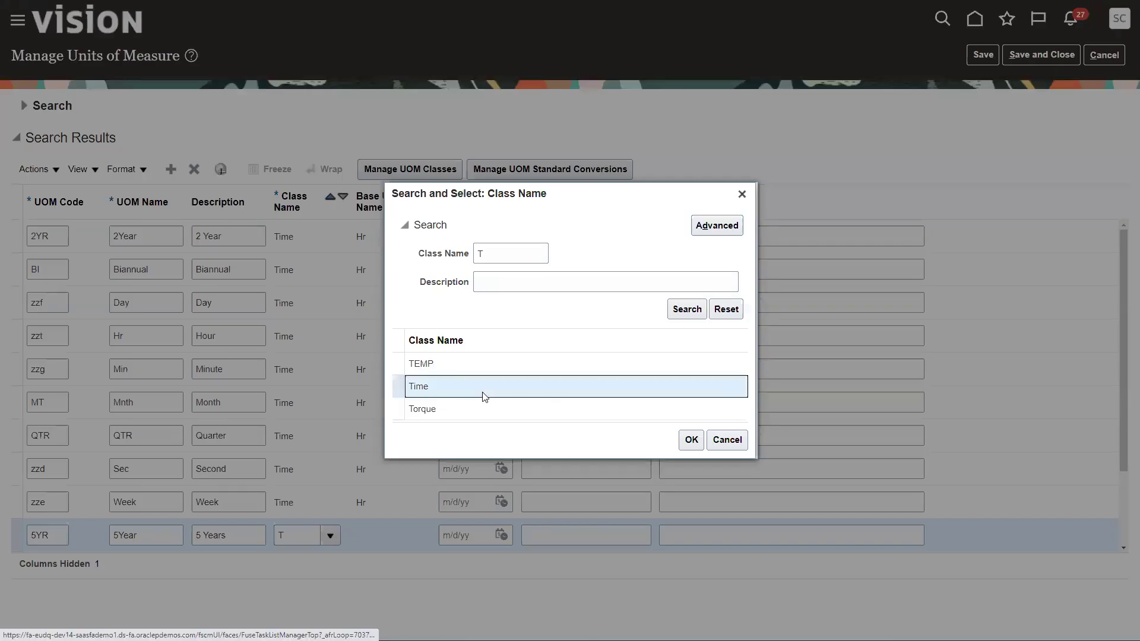
pyautogui.click(691, 440)
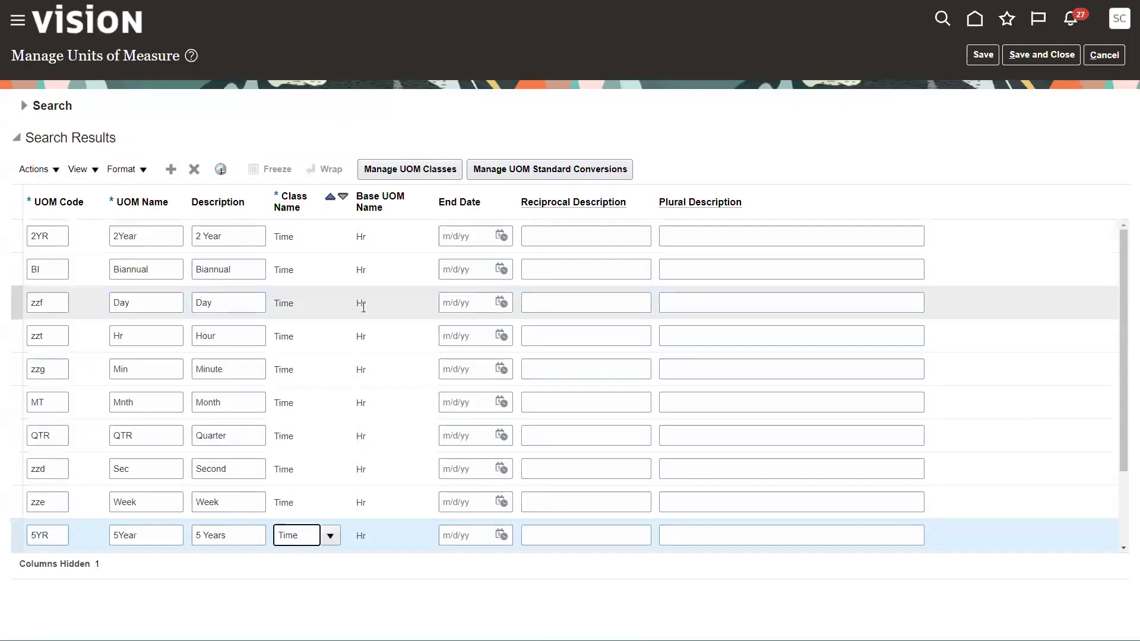
pyautogui.click(978, 58)
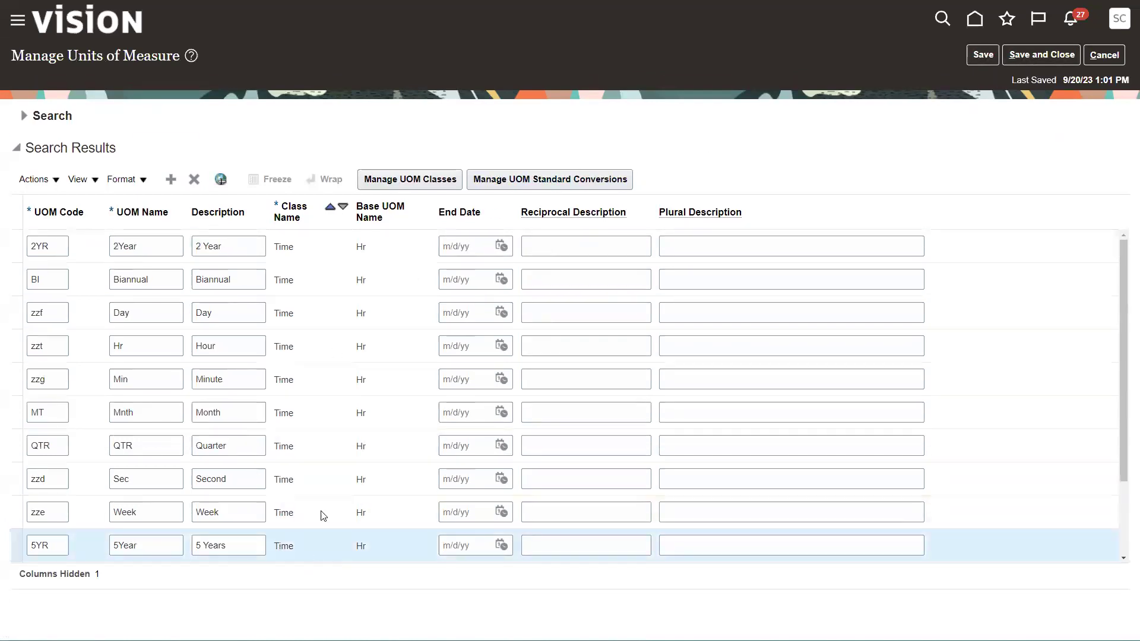
# Add a 43800 Hr standard conversion for the 5Year unit and save and close.
pyautogui.click(557, 178)
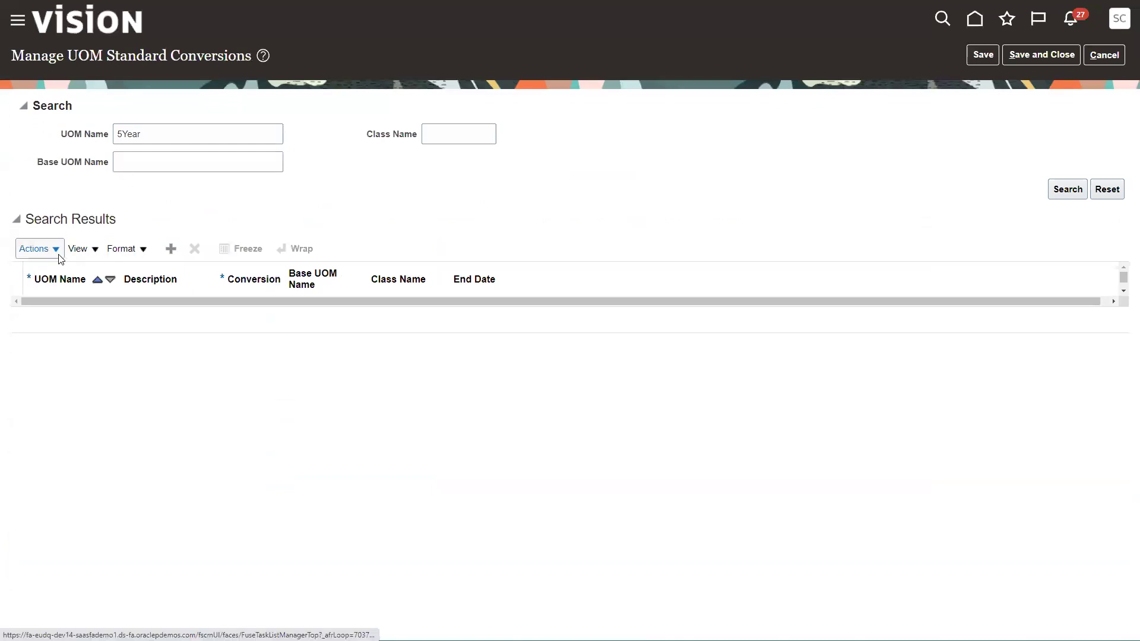
pyautogui.click(170, 248)
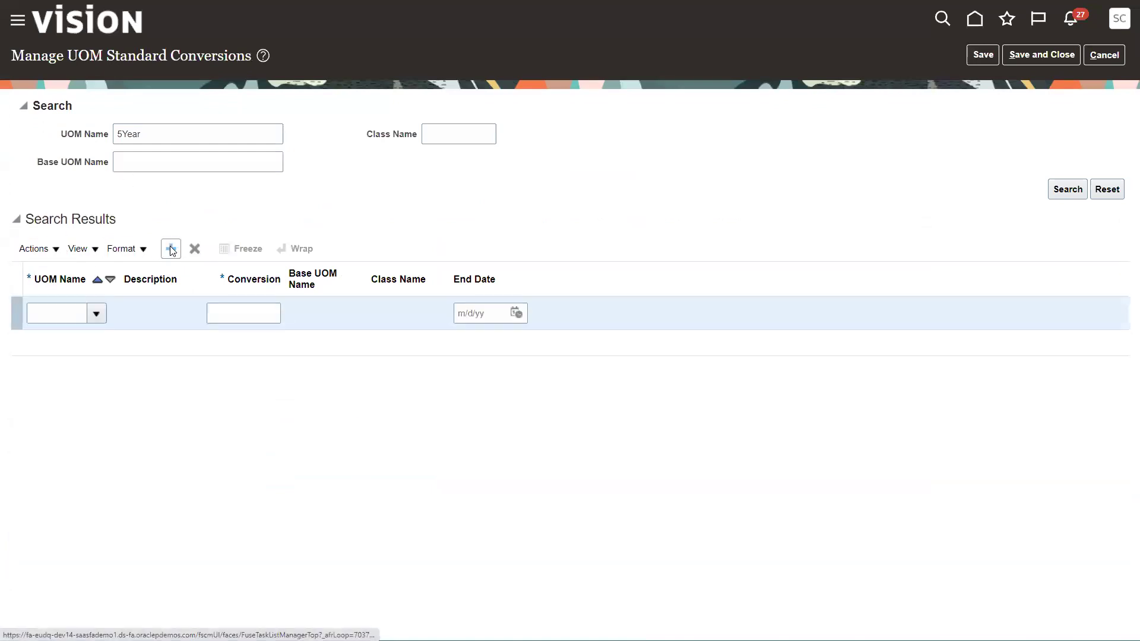
pyautogui.click(58, 315)
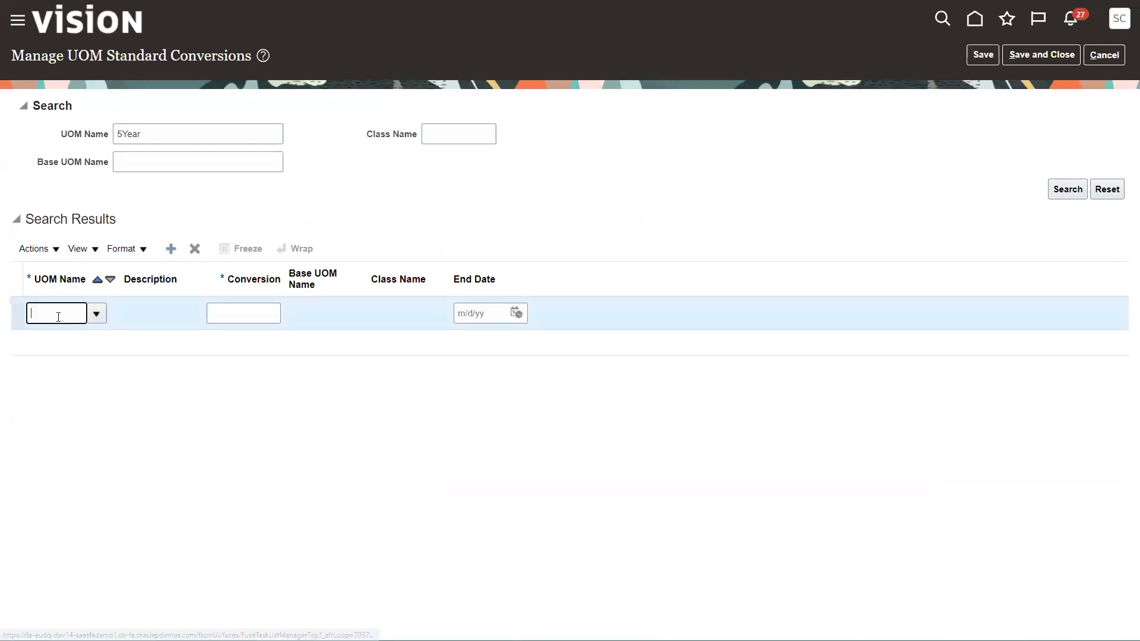
pyautogui.click(95, 313)
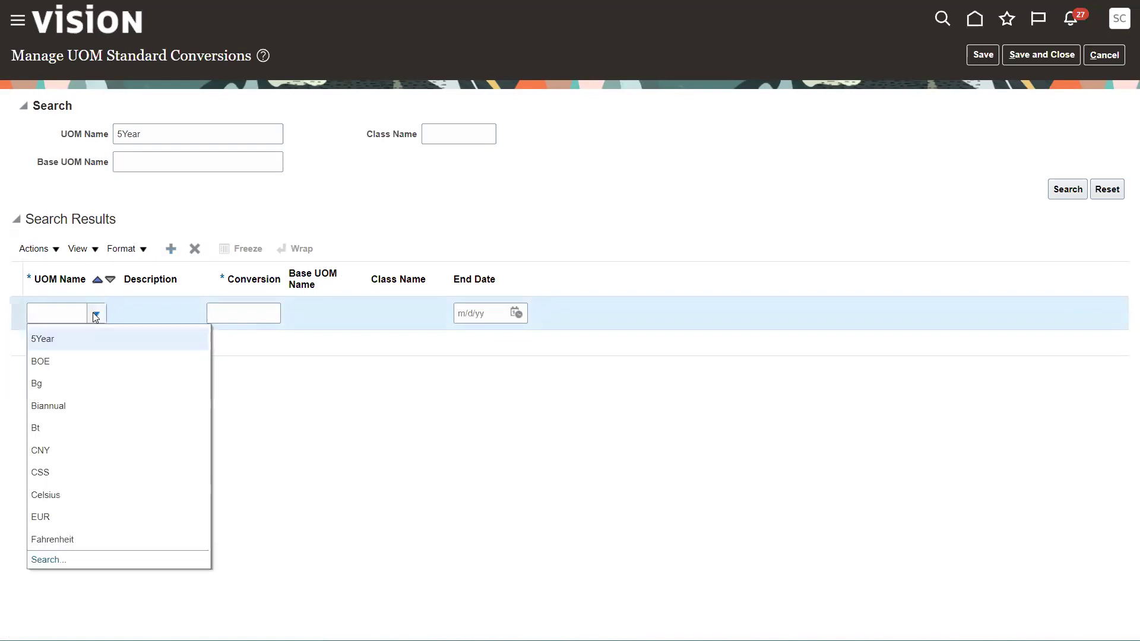
pyautogui.click(40, 339)
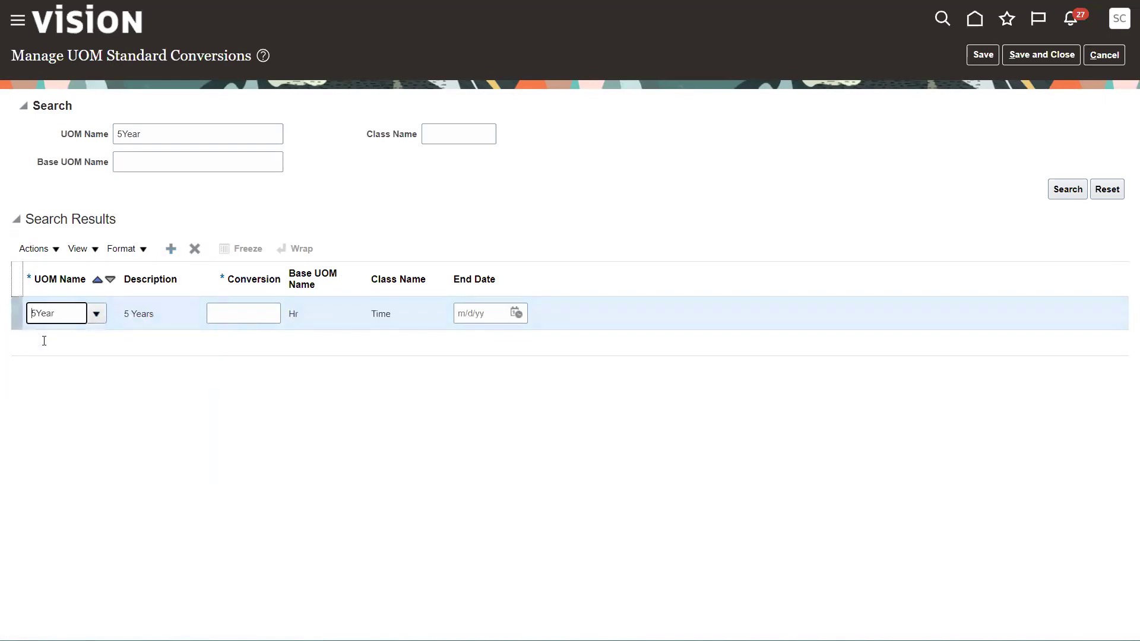
pyautogui.click(242, 314)
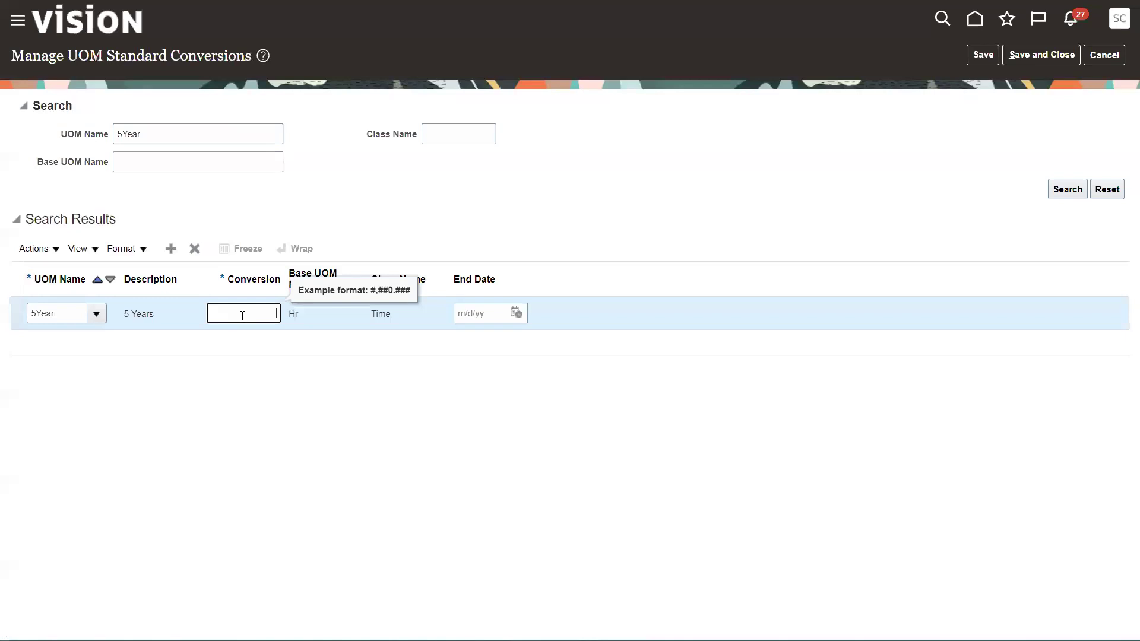
pyautogui.write('43800')
pyautogui.press('Tab')
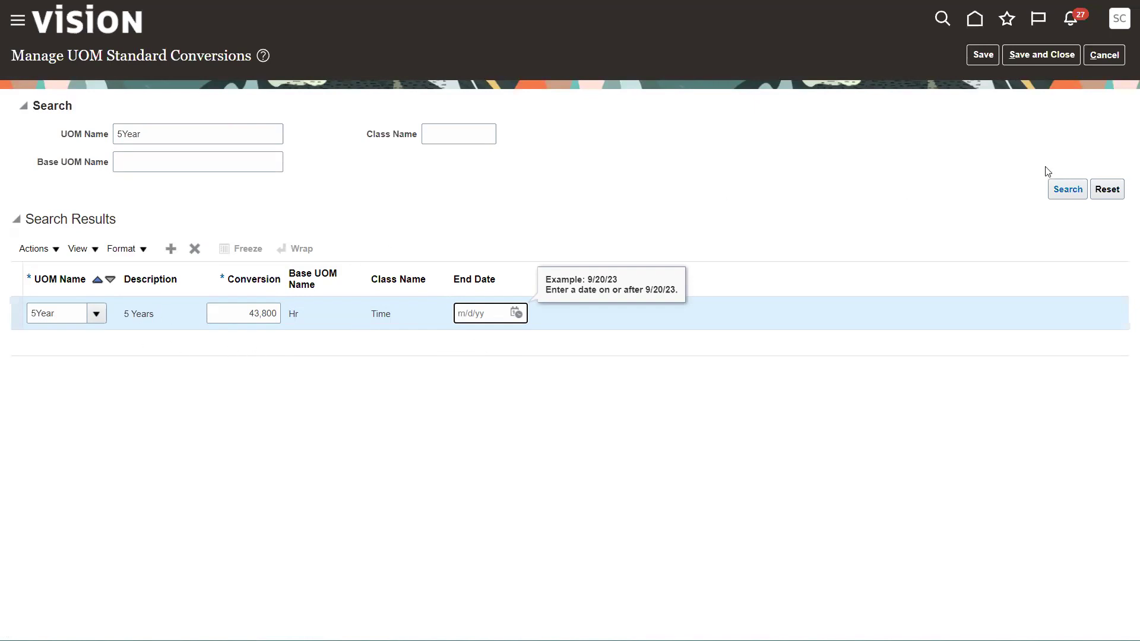
pyautogui.click(1026, 56)
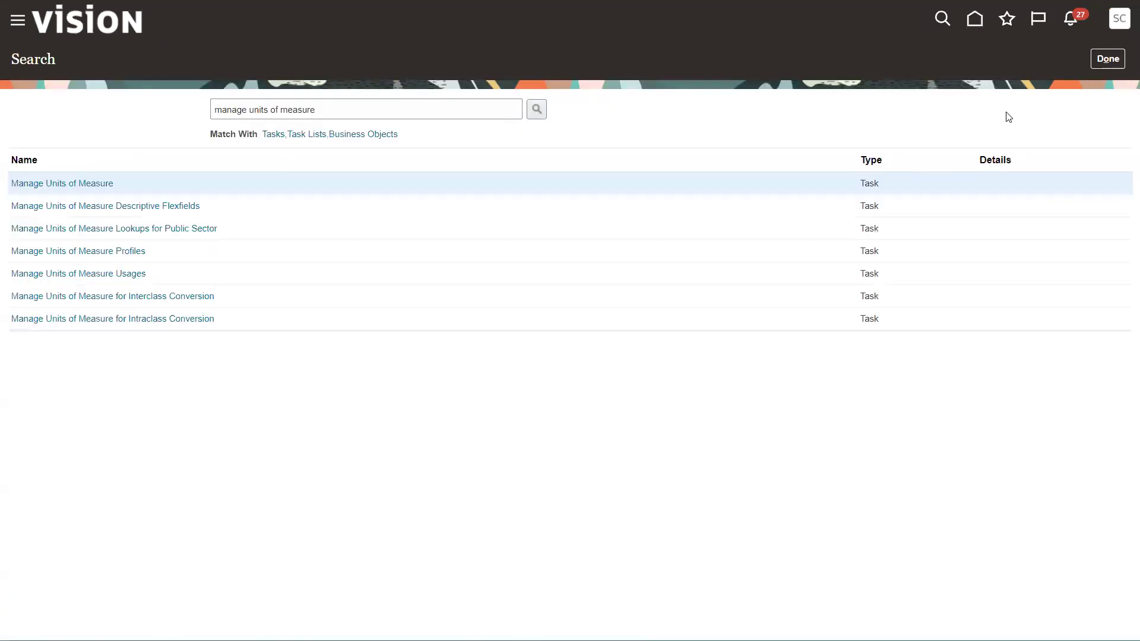
# Search the tasks for 'manage subscription time unit' and open Manage Subscription Time Unit Mappings.
pyautogui.click(355, 117)
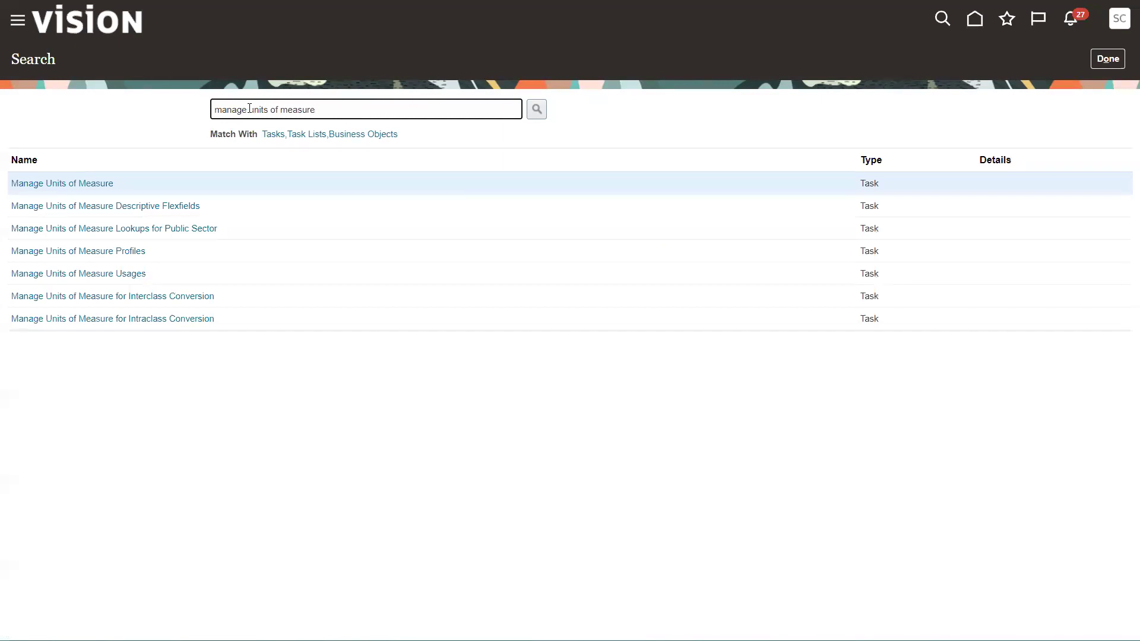
pyautogui.moveTo(249, 110); pyautogui.dragTo(396, 114)
pyautogui.write('subscription')
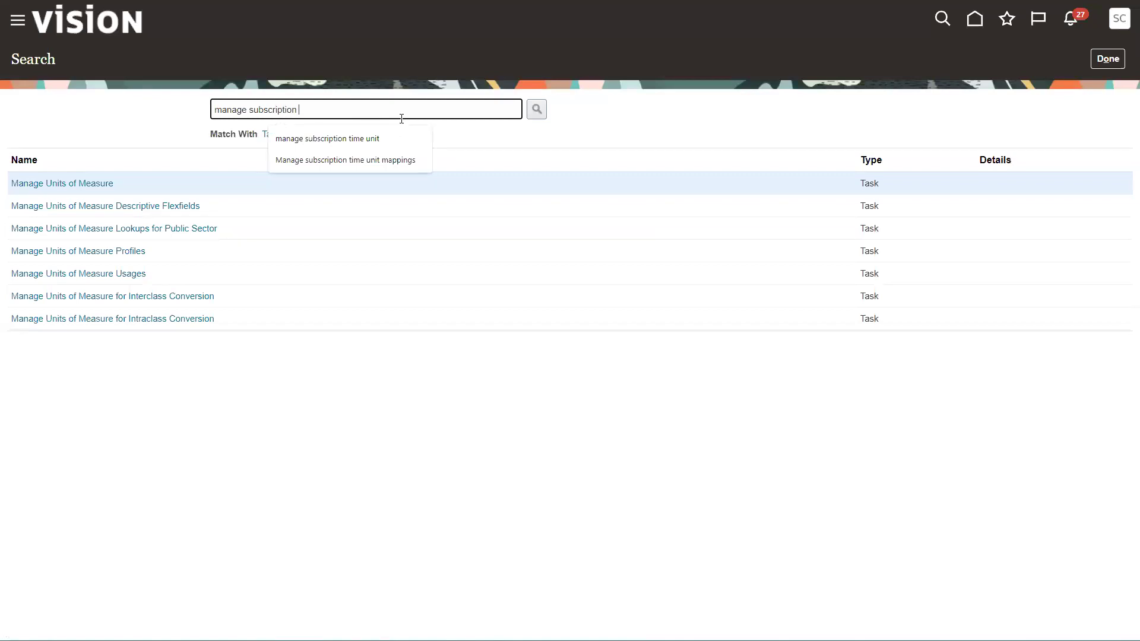
pyautogui.click(372, 138)
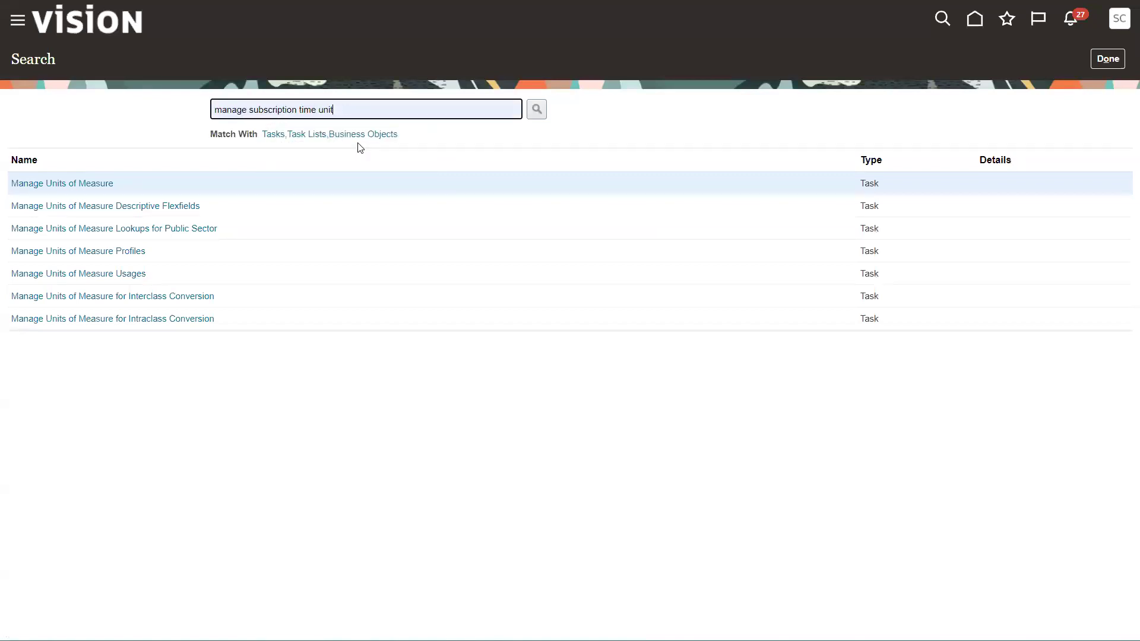
pyautogui.click(536, 109)
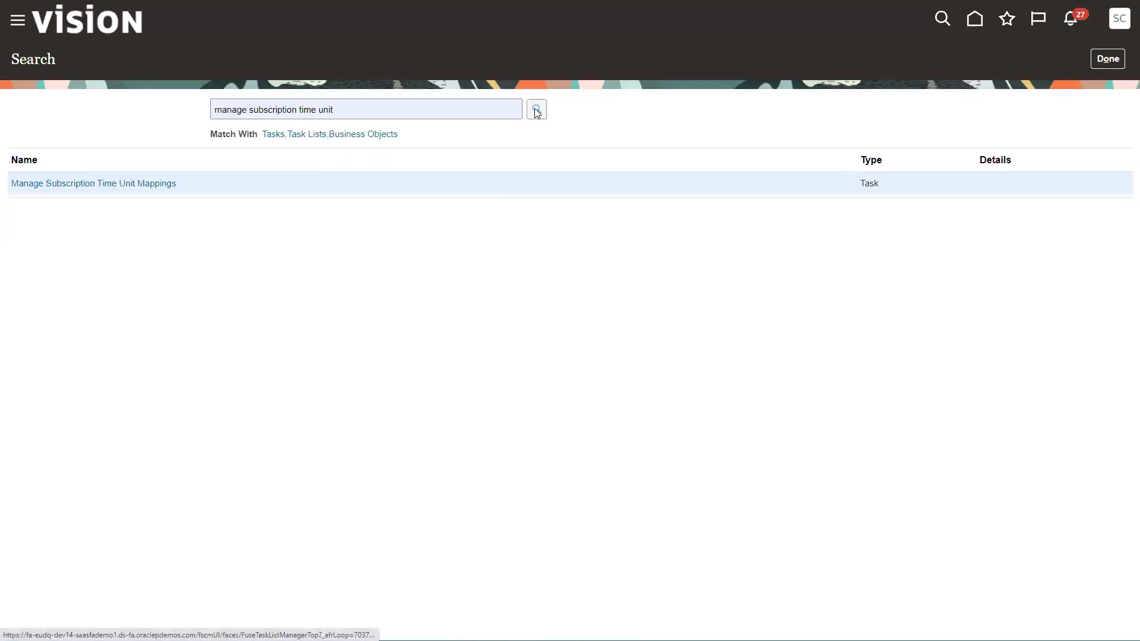
pyautogui.click(98, 184)
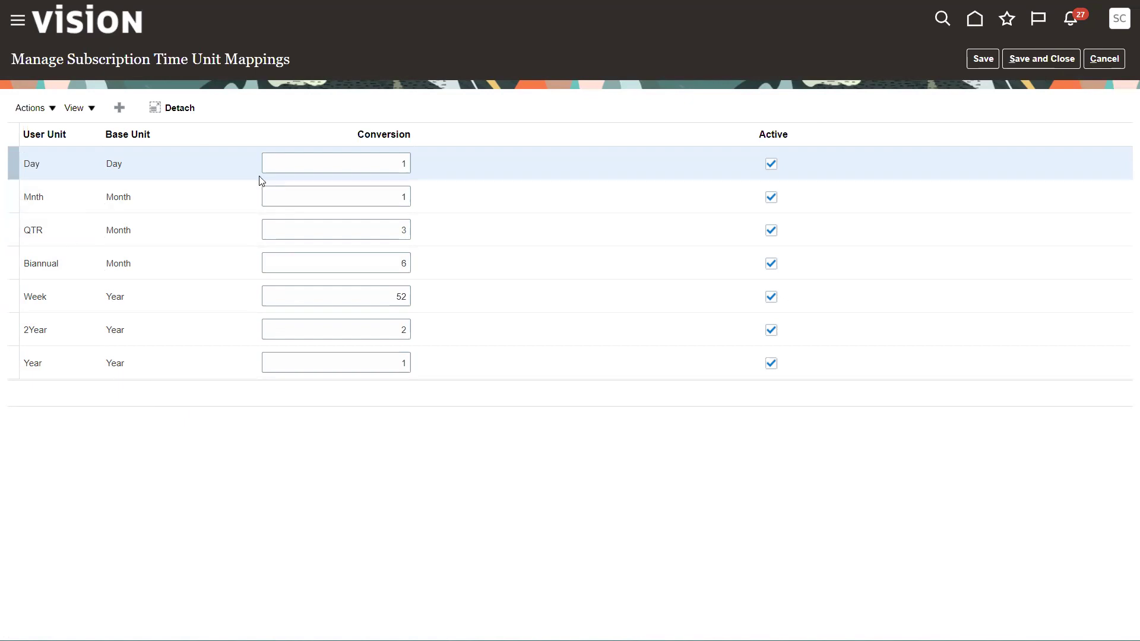
# Add a mapping of user unit 5Year to base unit Year with conversion 5, then save and close.
pyautogui.click(123, 113)
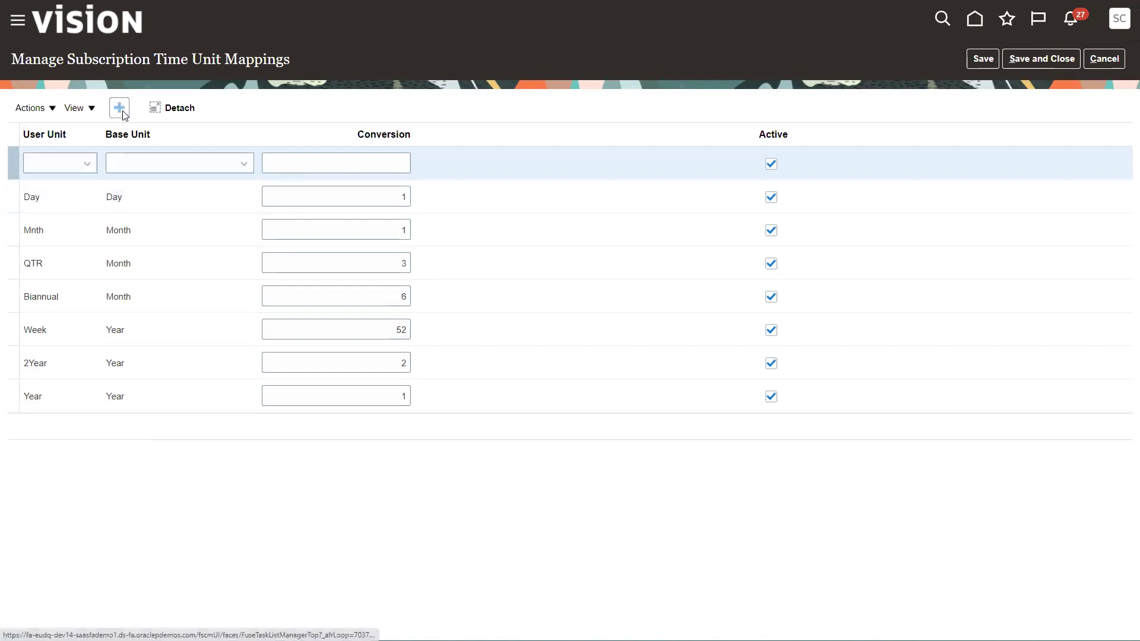
pyautogui.click(70, 159)
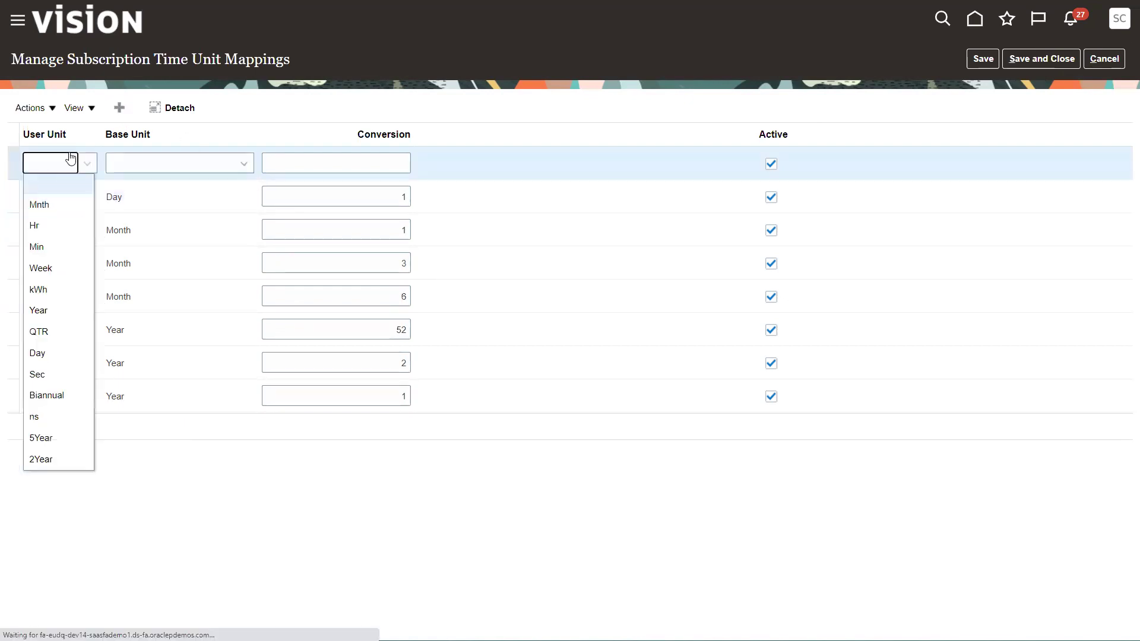
pyautogui.click(39, 444)
pyautogui.click(169, 164)
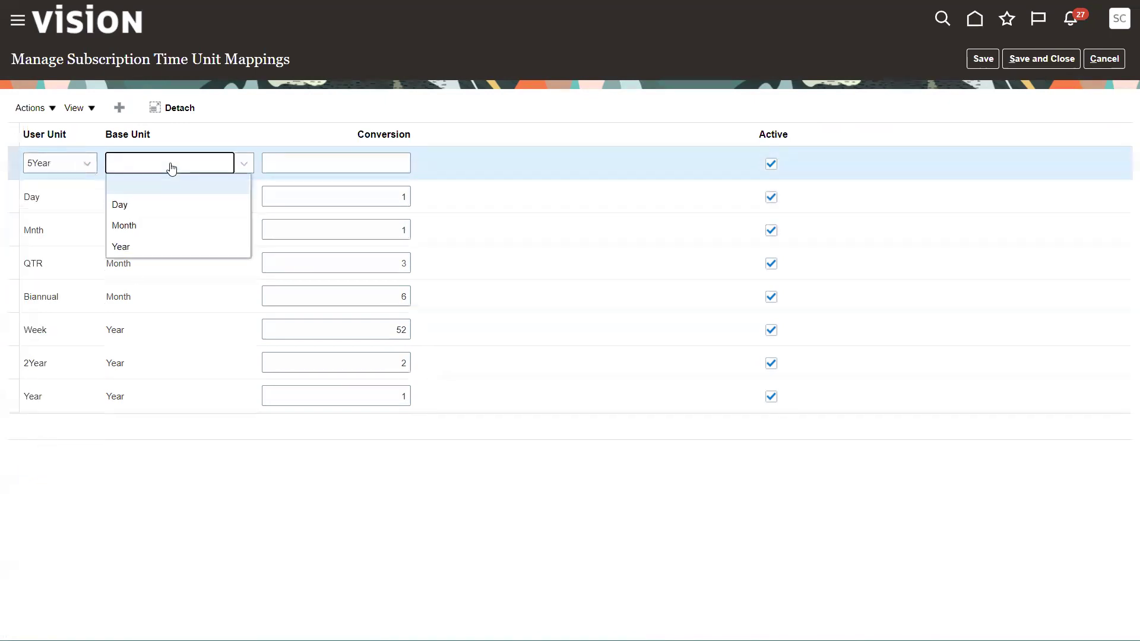
pyautogui.click(132, 248)
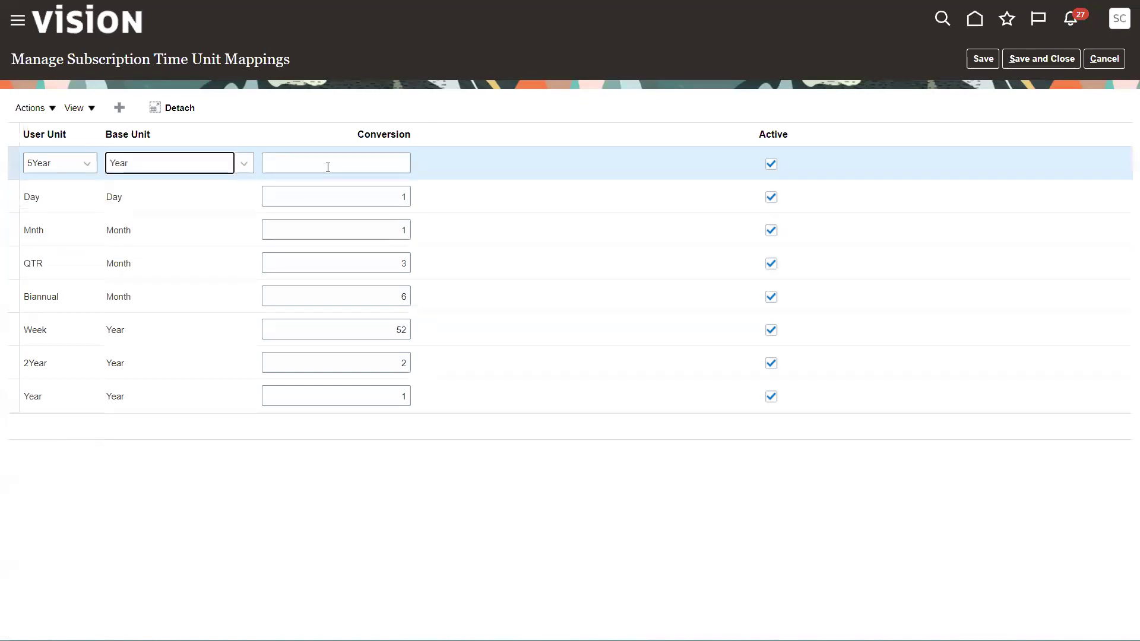
pyautogui.click(337, 163)
pyautogui.write('5')
pyautogui.press('Tab')
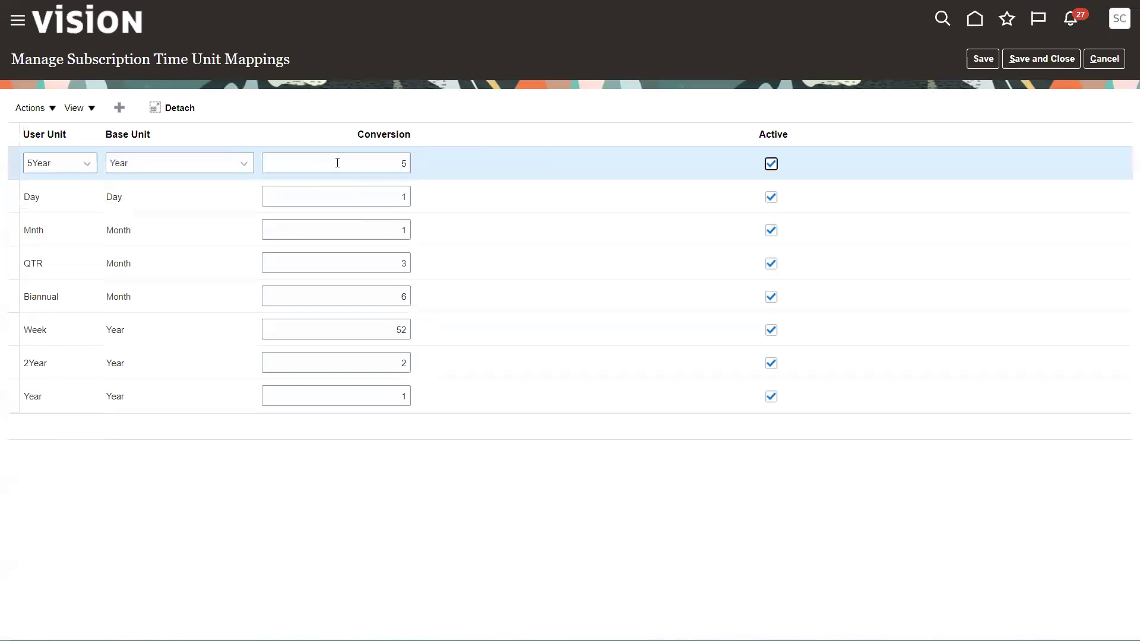
pyautogui.click(144, 362)
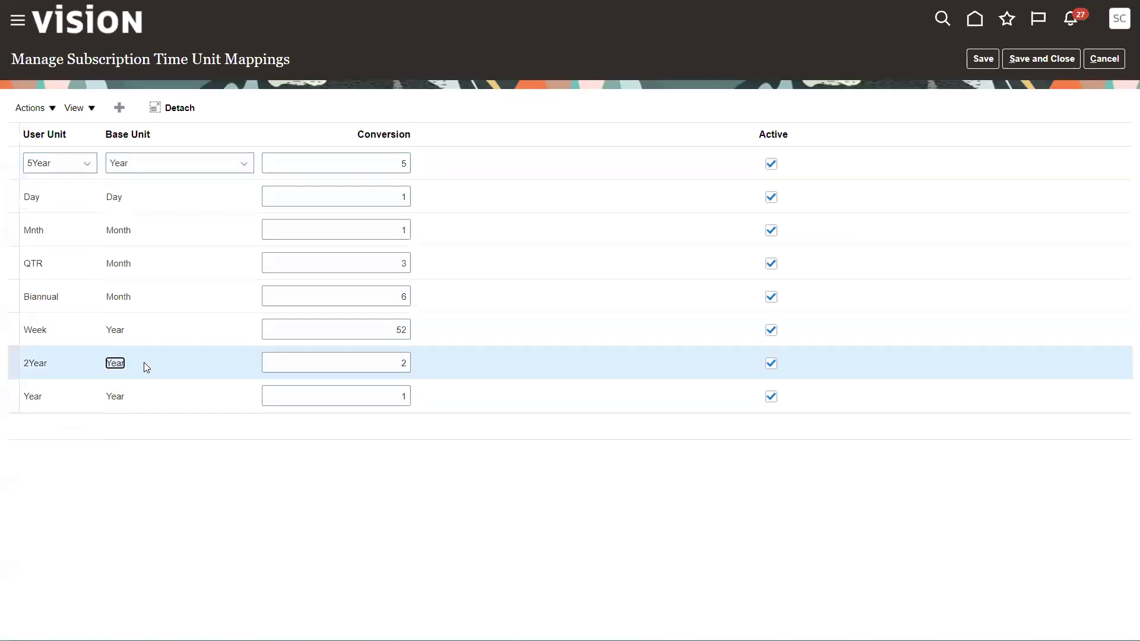
pyautogui.click(1026, 58)
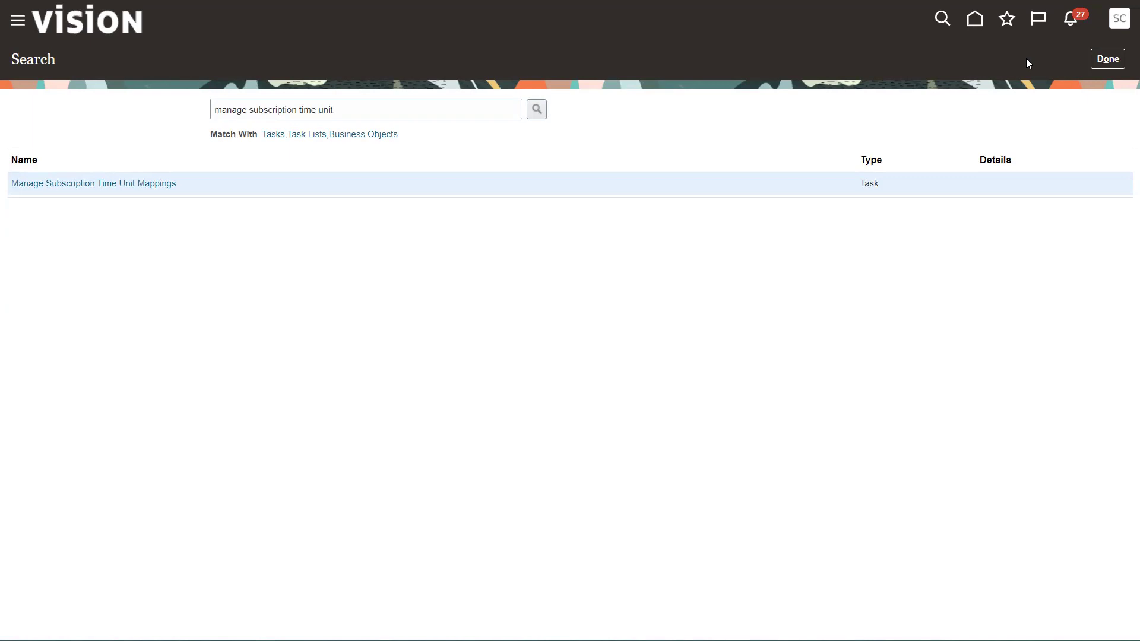
# Leave the task search and go to the Order Management Pricing Administration work area.
pyautogui.click(1105, 60)
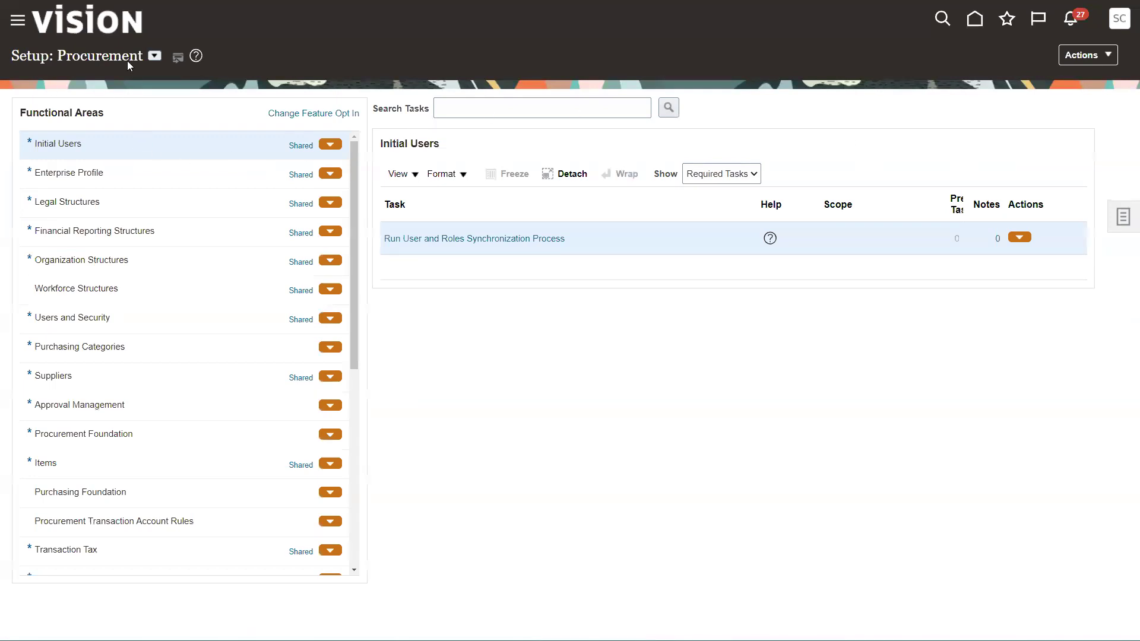
pyautogui.click(18, 21)
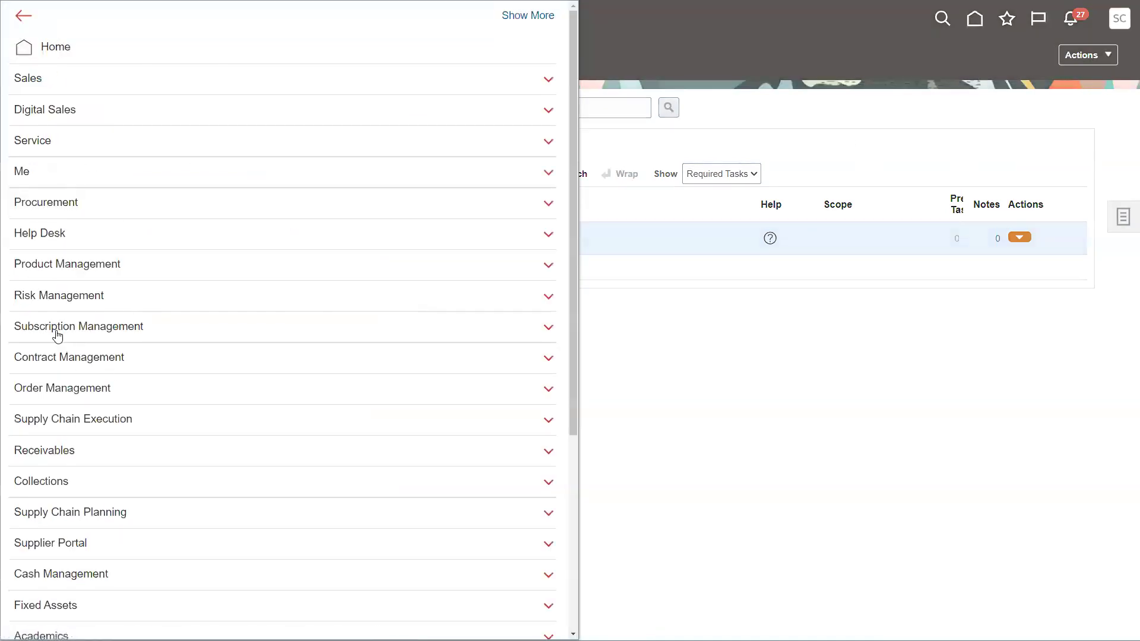
pyautogui.click(59, 393)
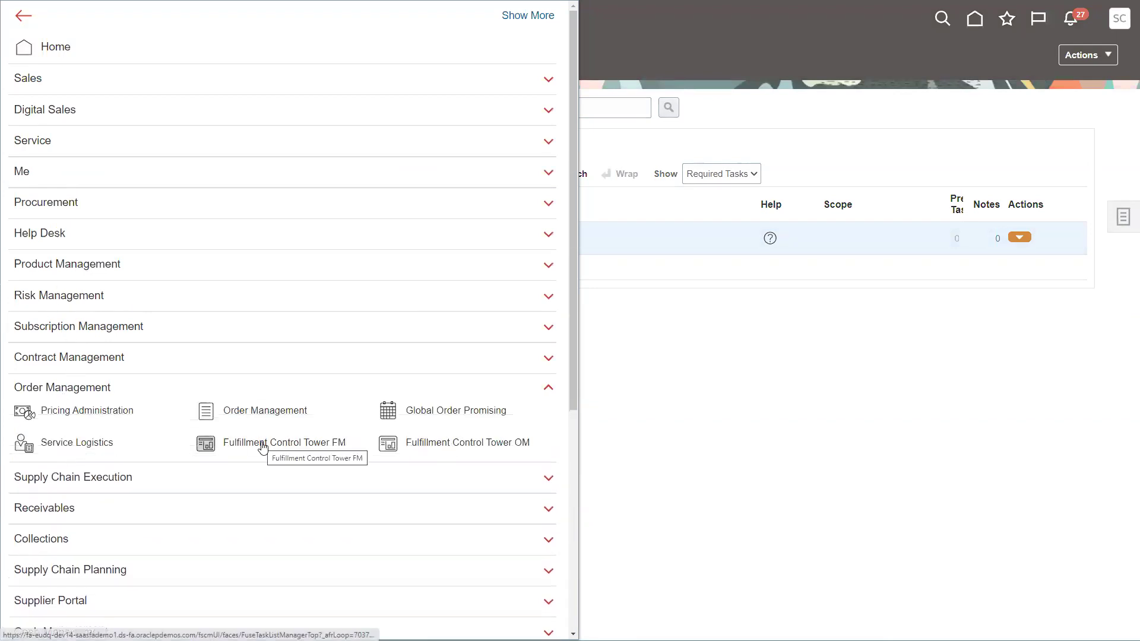
pyautogui.click(84, 410)
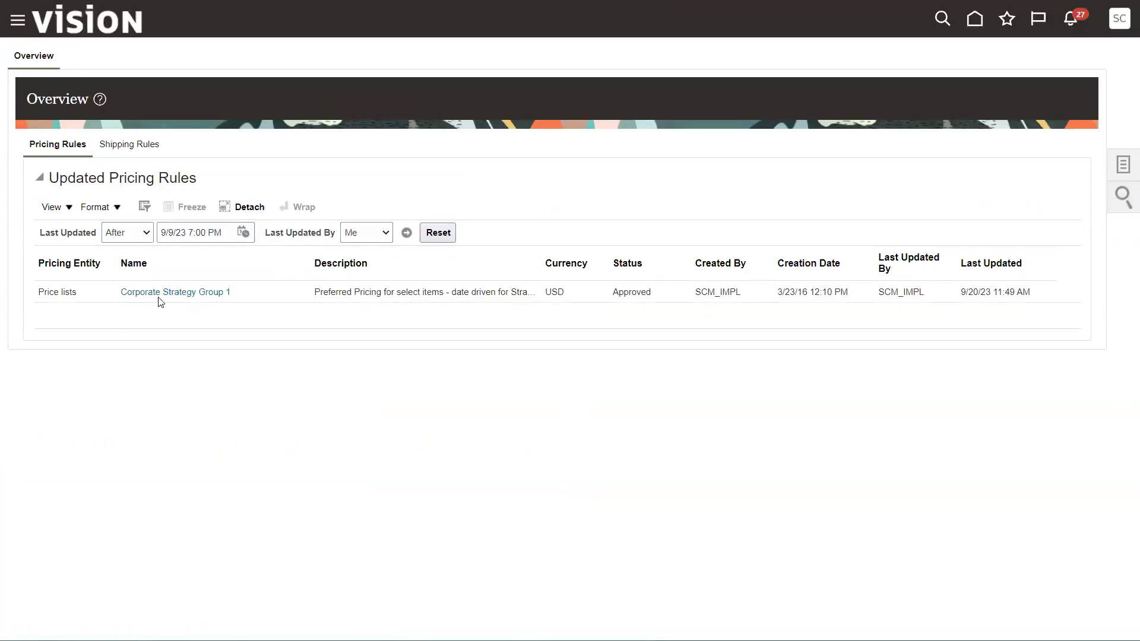
# Find price lists whose names start with 'c' and open Corporate Strategy Group 1.
pyautogui.click(1123, 165)
pyautogui.click(1004, 67)
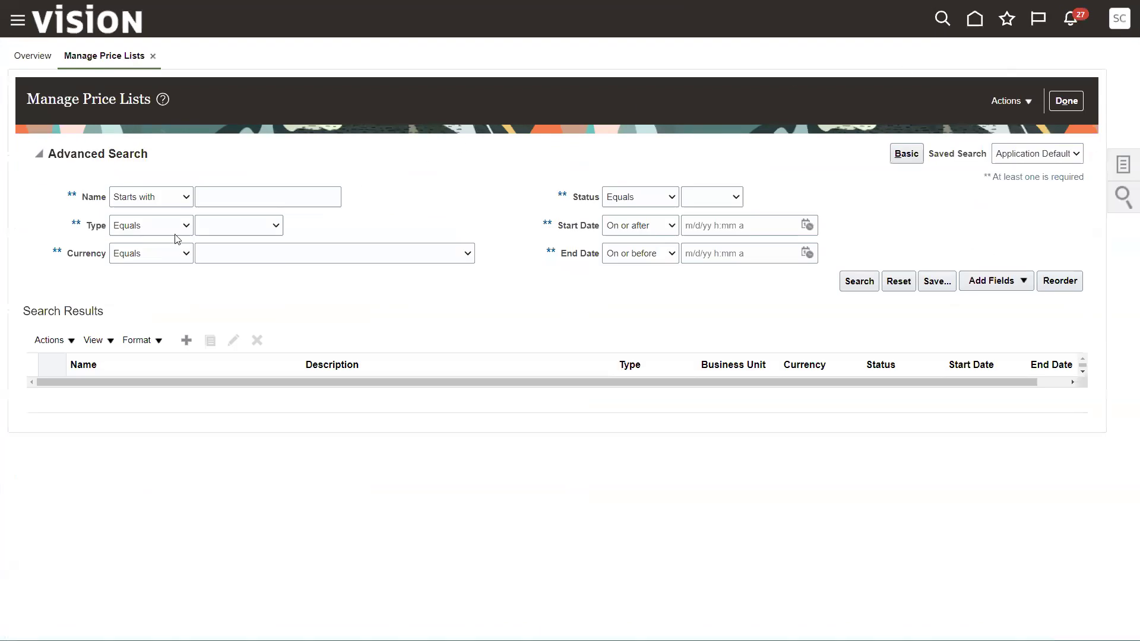
pyautogui.click(218, 196)
pyautogui.write('c')
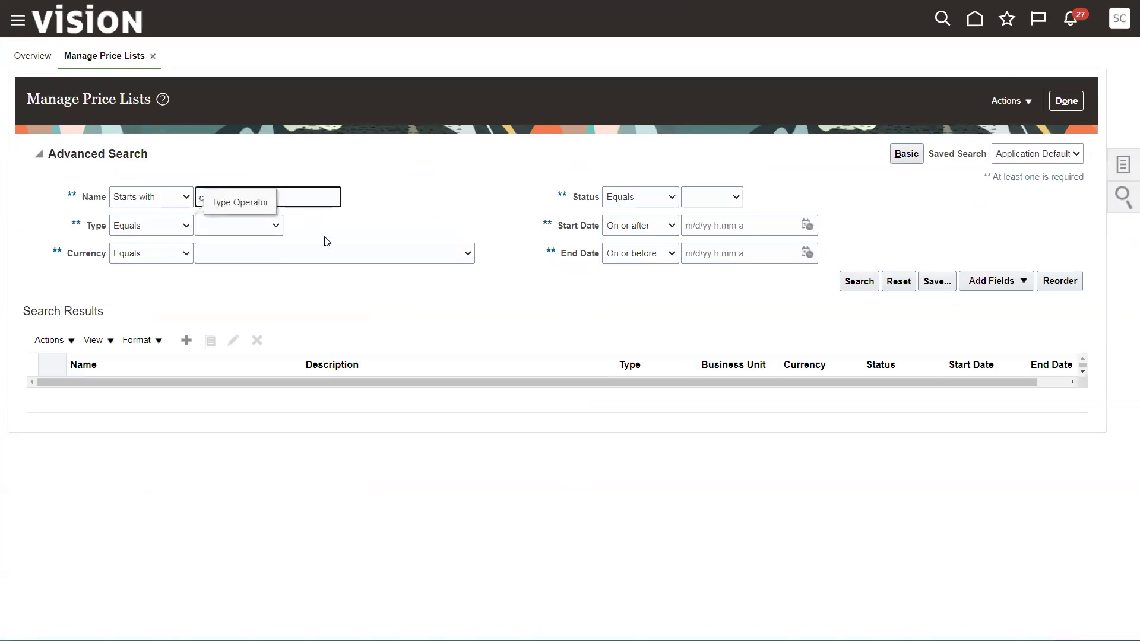
pyautogui.click(857, 284)
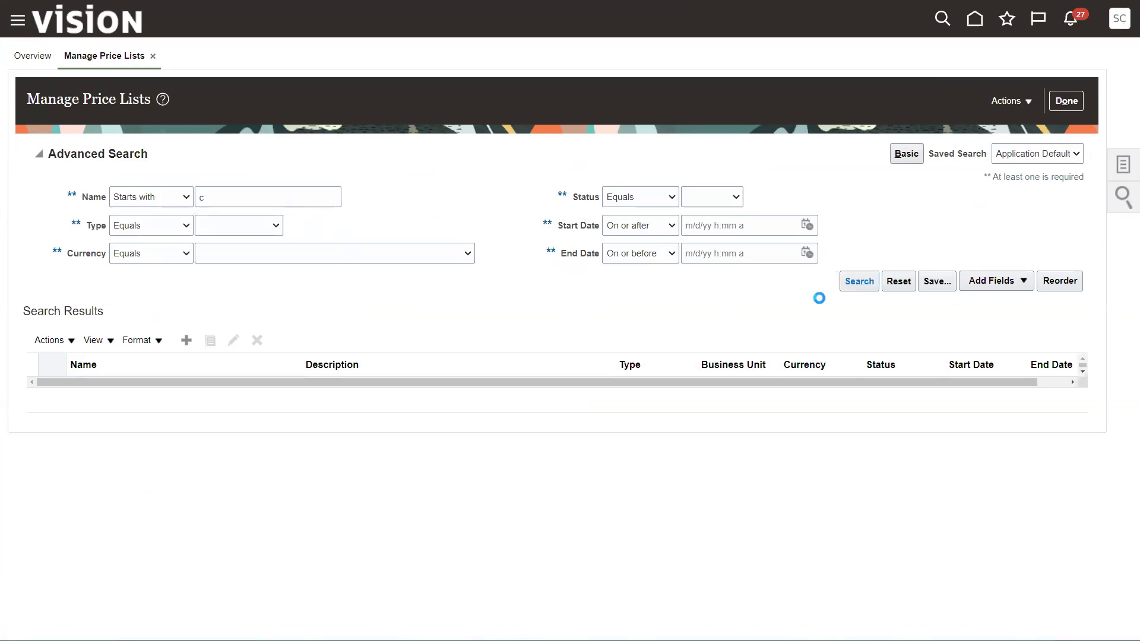
pyautogui.click(125, 268)
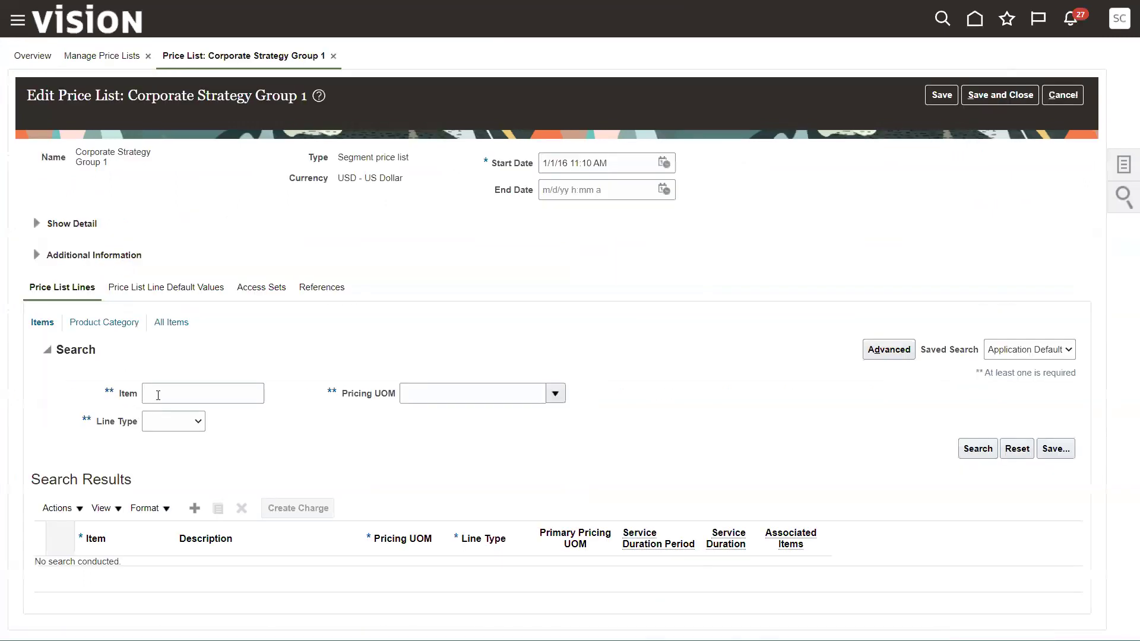
# Look up item EE41101's line in the price list.
pyautogui.click(158, 395)
pyautogui.write('EE41')
pyautogui.click(977, 449)
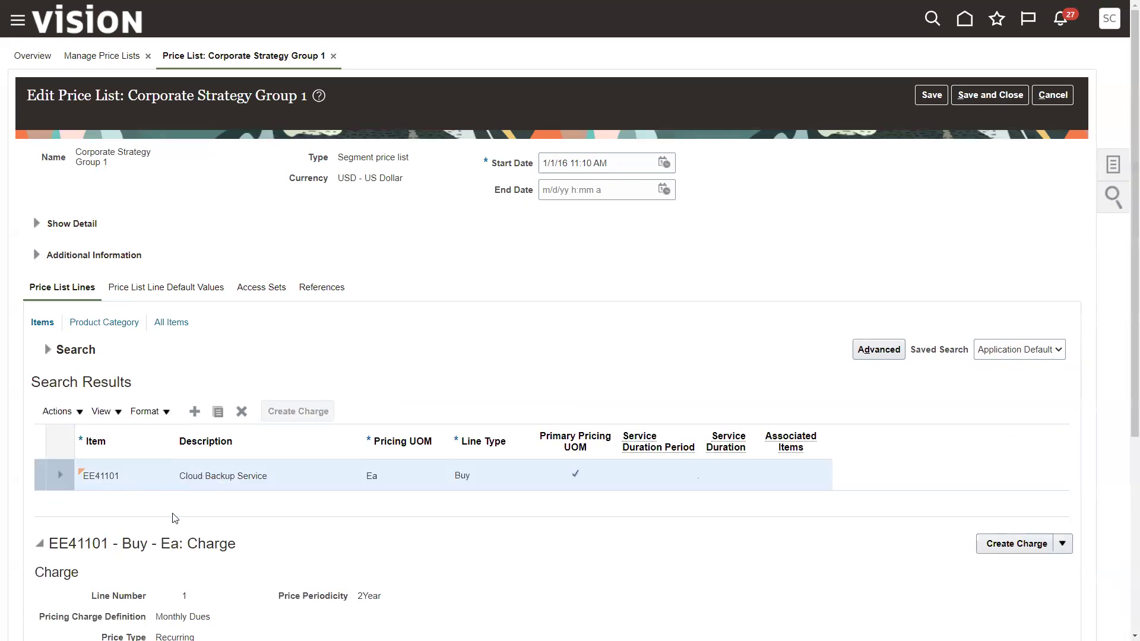
pyautogui.scroll(-5, 175, 518)
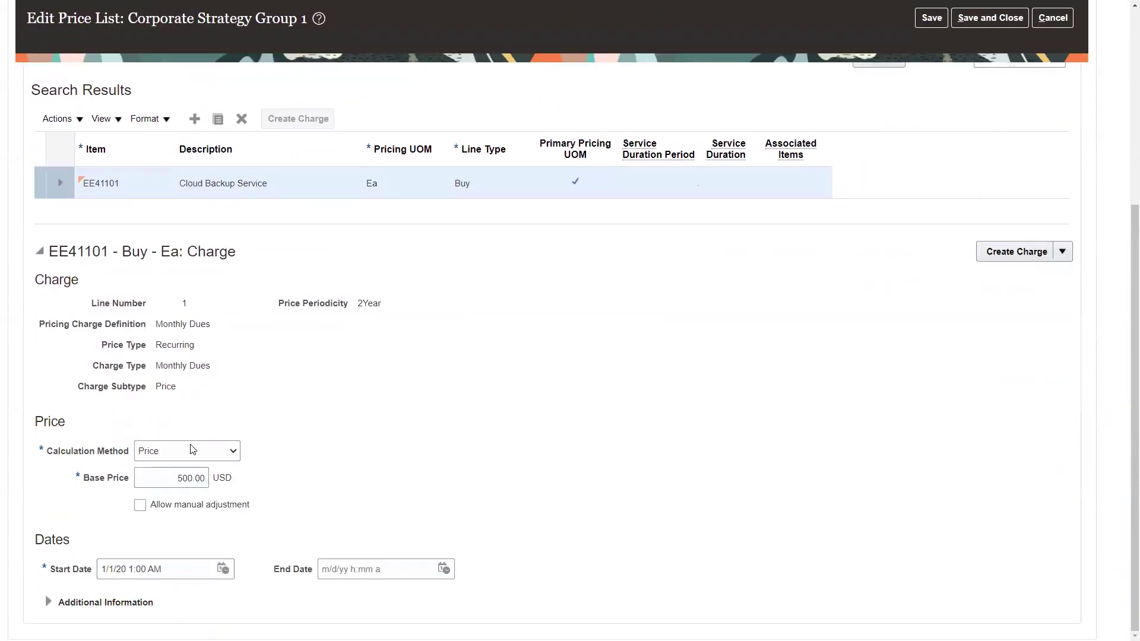
# Review the Monthly Dues charge with 2Year periodicity and 500.00 base price, then save and close.
pyautogui.moveTo(148, 368); pyautogui.dragTo(209, 367)
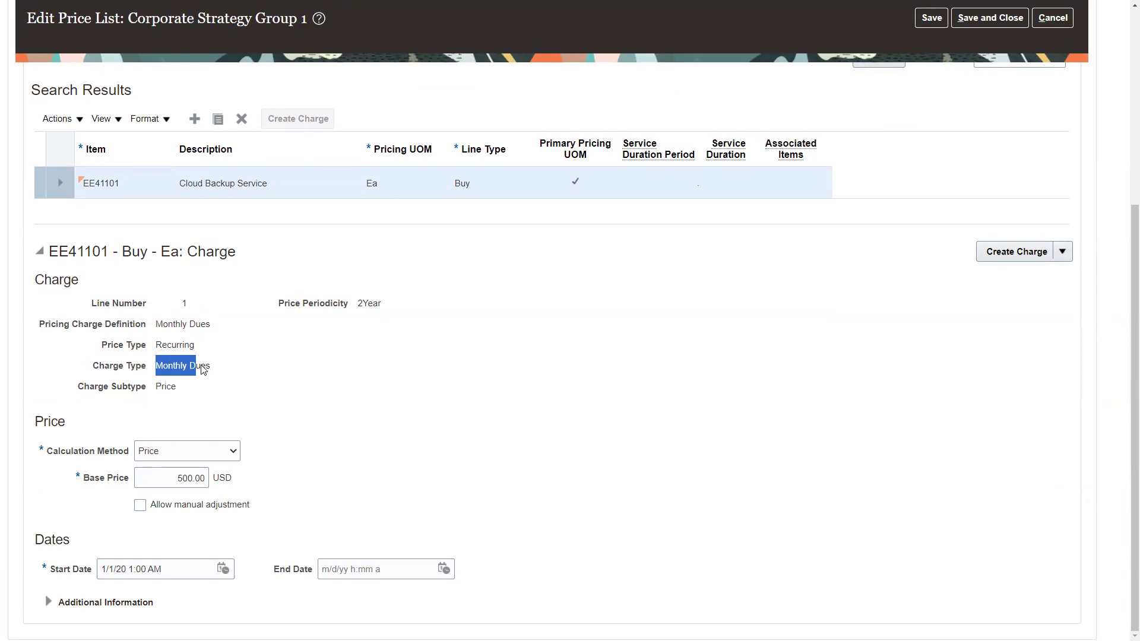
pyautogui.moveTo(155, 324); pyautogui.dragTo(166, 328)
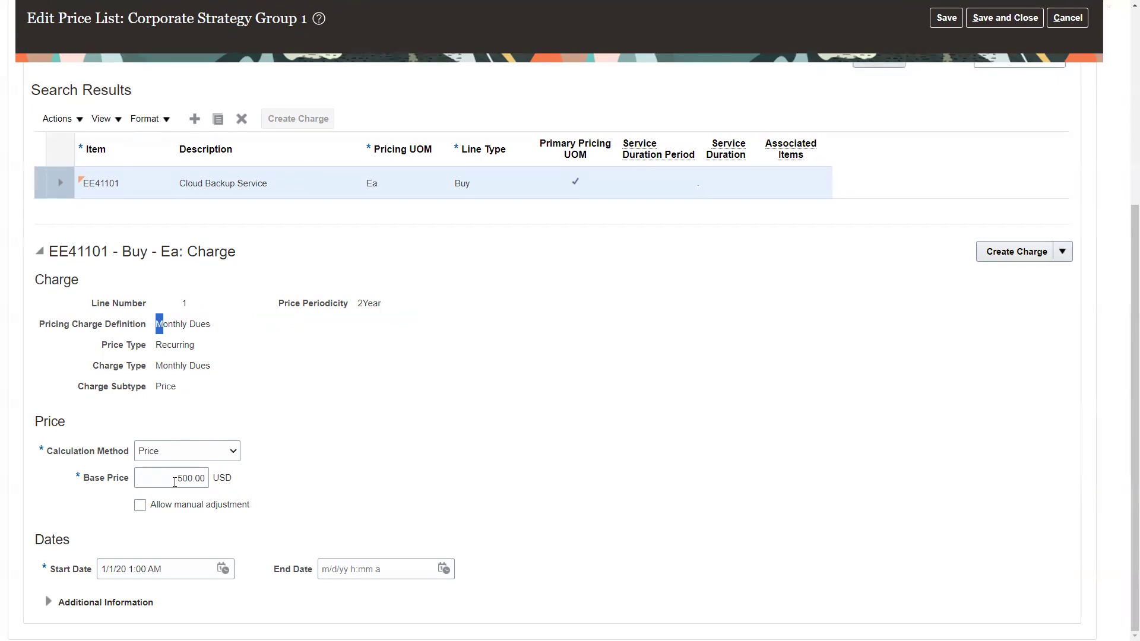
pyautogui.doubleClick(209, 475)
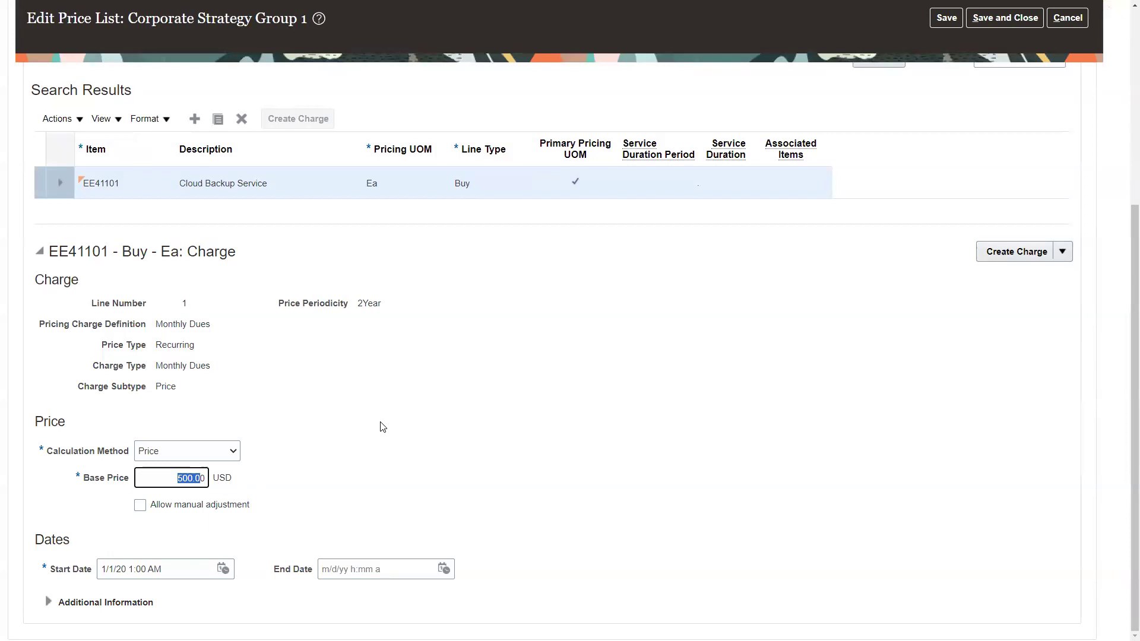
pyautogui.click(1005, 22)
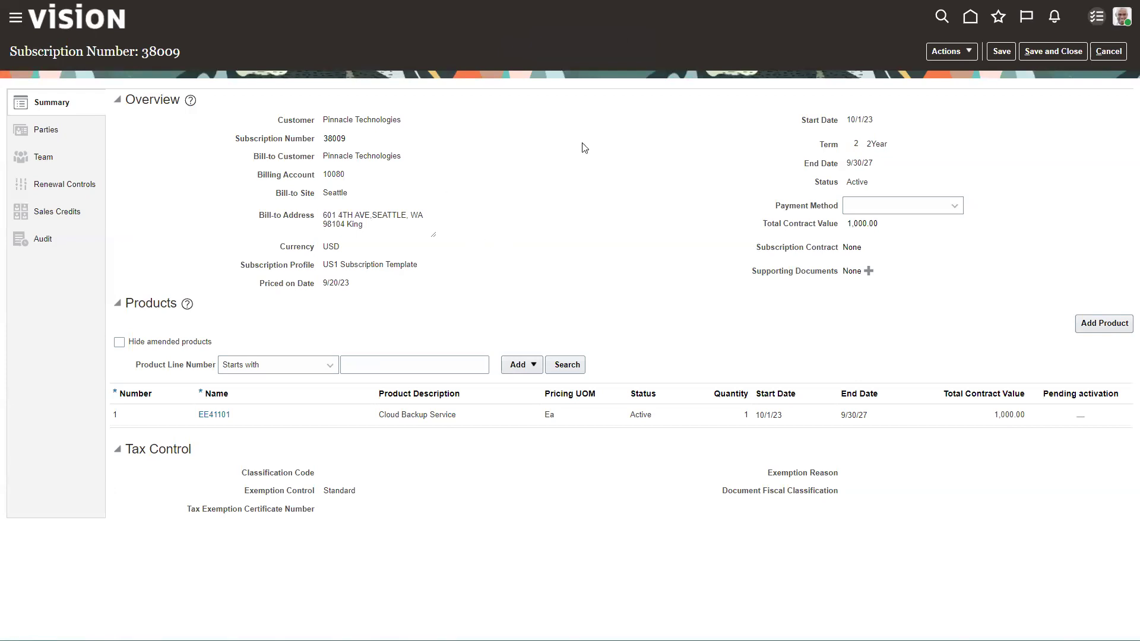
pyautogui.click(270, 364)
pyautogui.moveTo(781, 110)
pyautogui.mouseDown()
pyautogui.moveTo(914, 178)
pyautogui.moveTo(967, 173)
pyautogui.mouseUp()
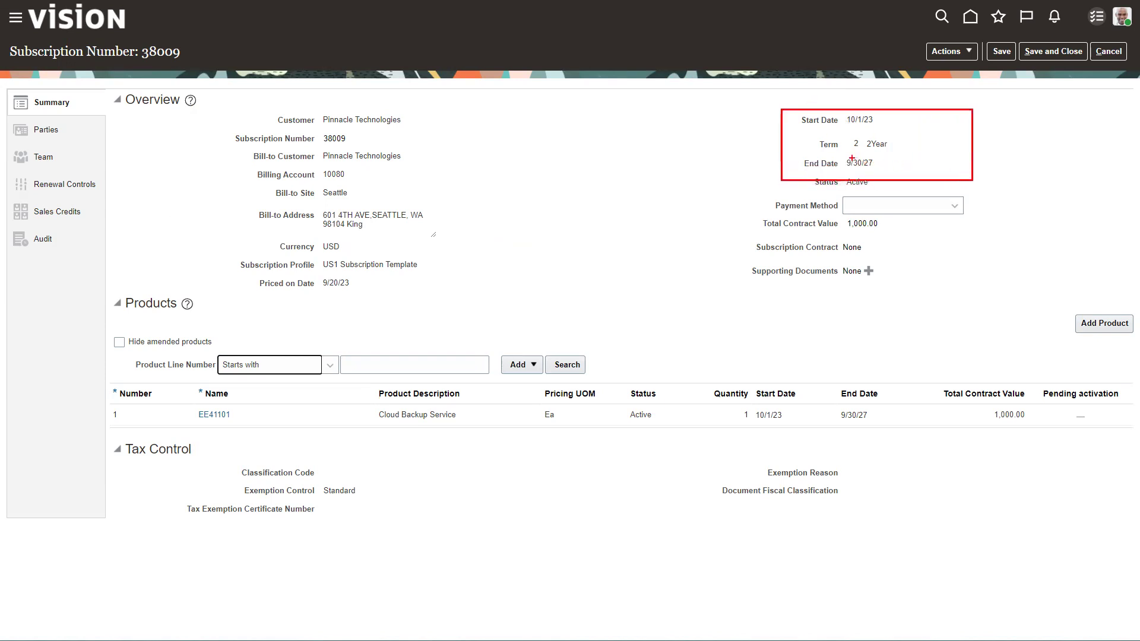
pyautogui.moveTo(852, 158); pyautogui.dragTo(907, 159)
# Open the EE41101 product details and review its 2 2Year term and 2Year billing frequency.
pyautogui.click(208, 415)
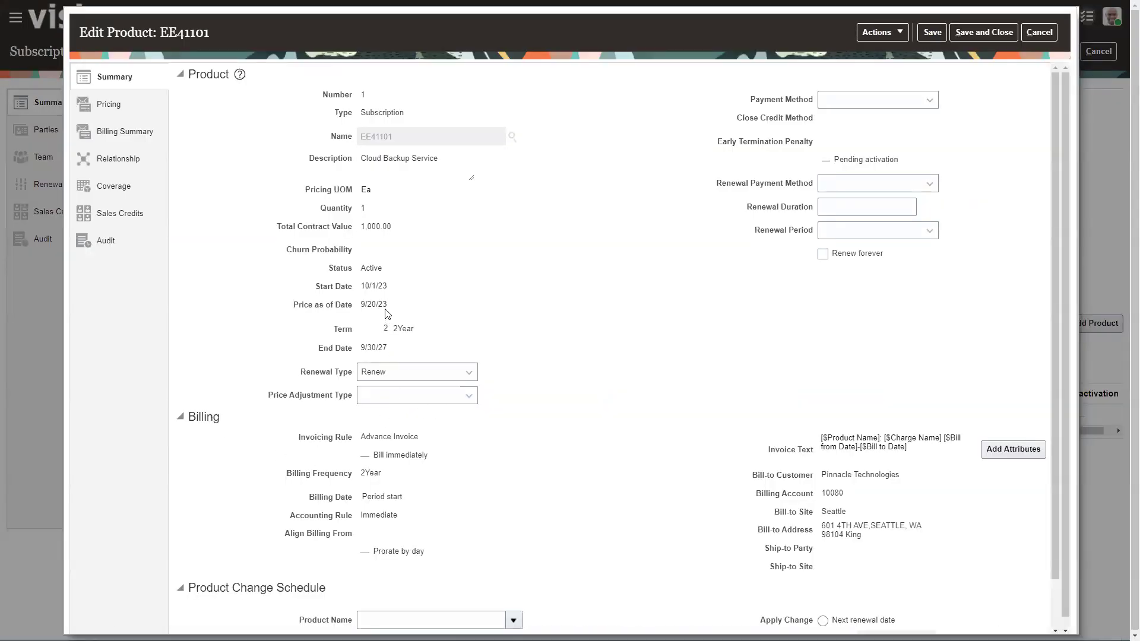
pyautogui.moveTo(275, 258)
pyautogui.mouseDown()
pyautogui.moveTo(304, 310)
pyautogui.moveTo(400, 356)
pyautogui.moveTo(476, 358)
pyautogui.mouseUp()
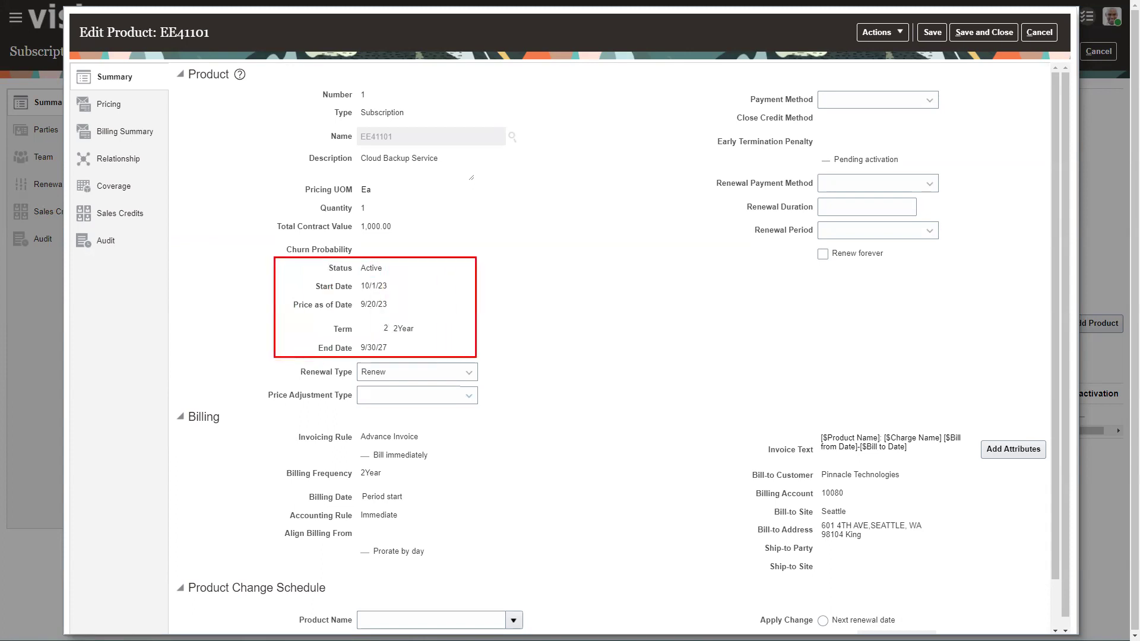
pyautogui.moveTo(378, 332); pyautogui.dragTo(392, 319)
pyautogui.press('Escape')
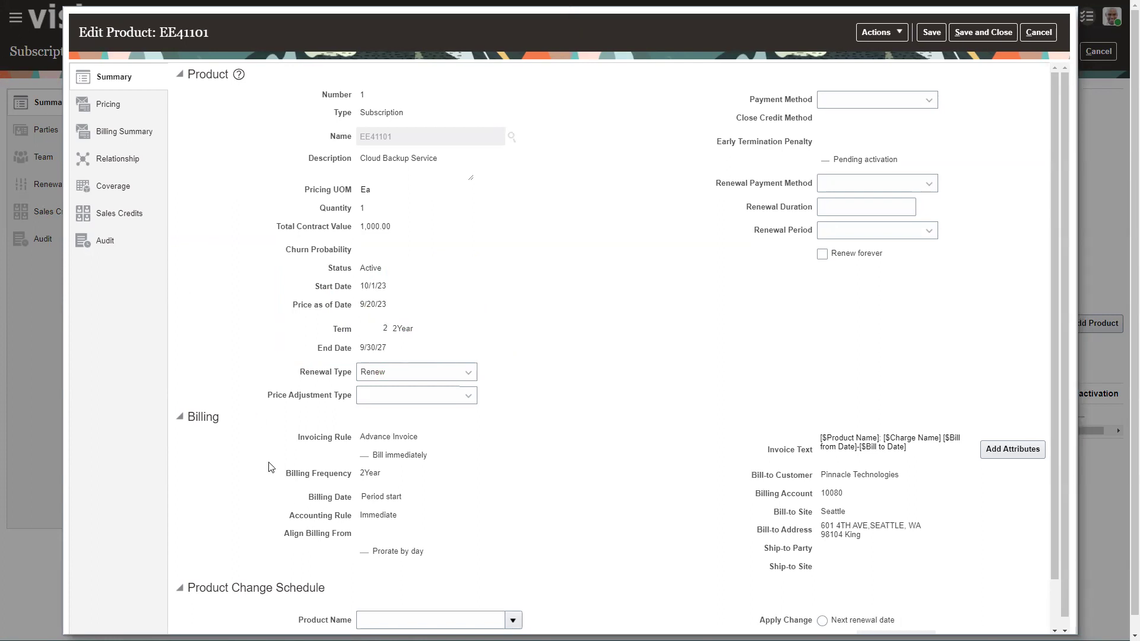
pyautogui.moveTo(266, 464); pyautogui.dragTo(423, 482)
# Check the two 500.00 billing periods starting 10/1/23 and 10/1/25, then save and close the product.
pyautogui.click(119, 136)
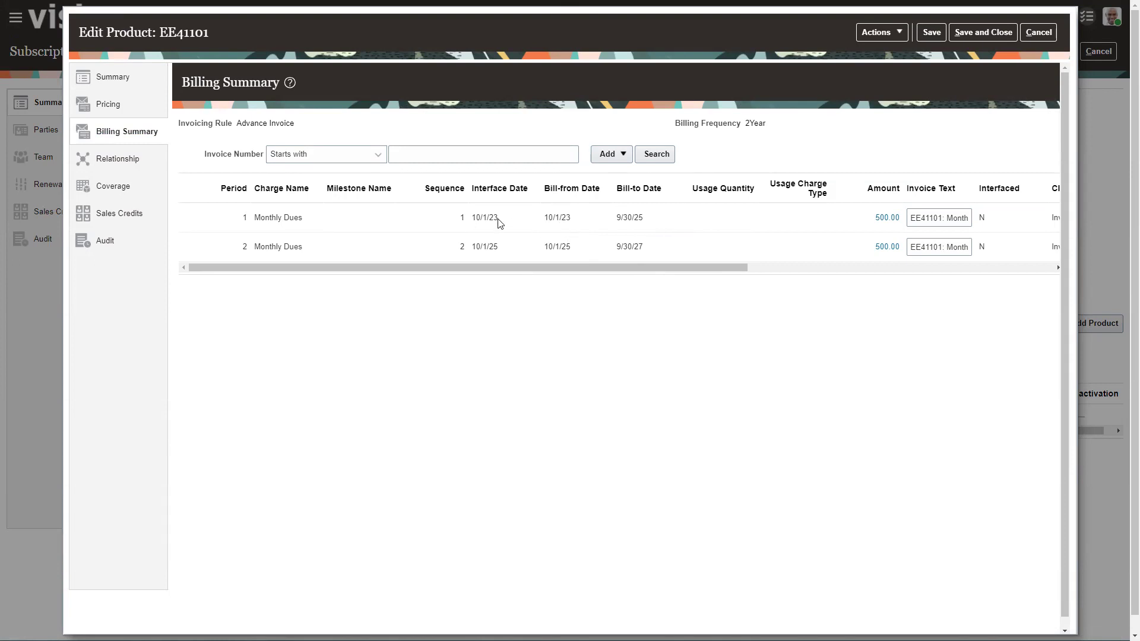
pyautogui.moveTo(472, 218); pyautogui.dragTo(499, 218)
pyautogui.moveTo(471, 247); pyautogui.dragTo(497, 249)
pyautogui.moveTo(740, 273); pyautogui.dragTo(883, 129)
pyautogui.click(975, 32)
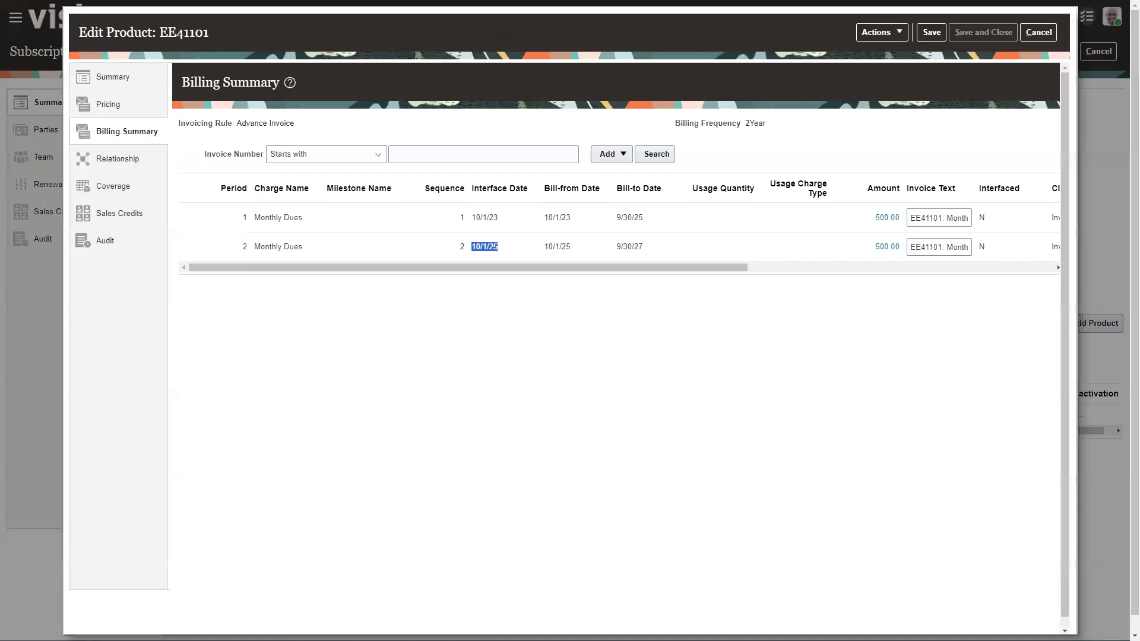